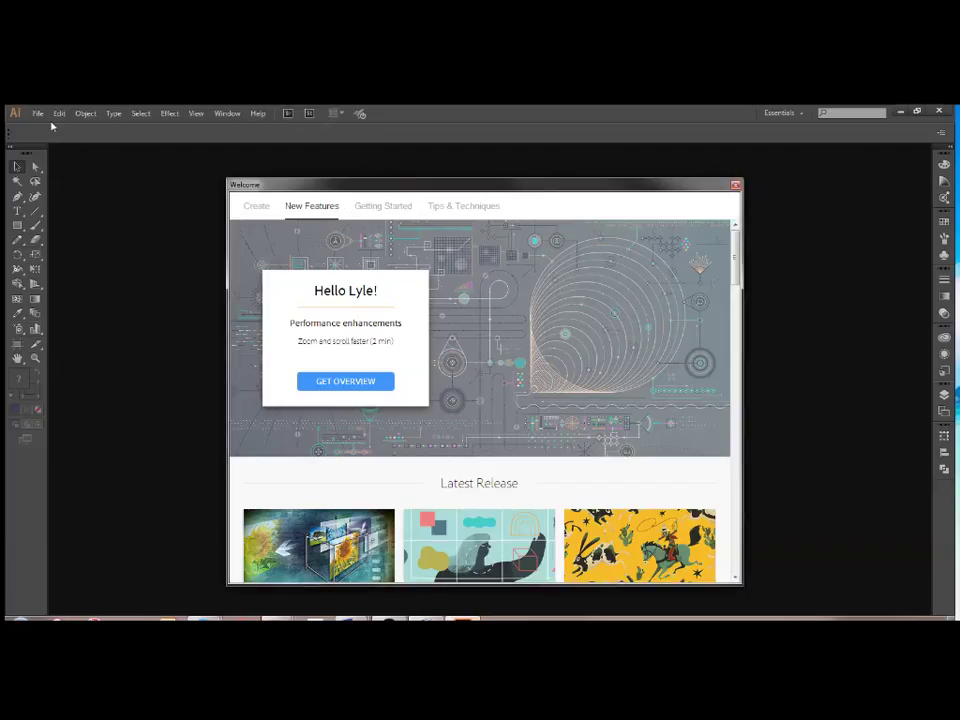
Step: Start a new landscape document from the Letter preset
click(38, 114)
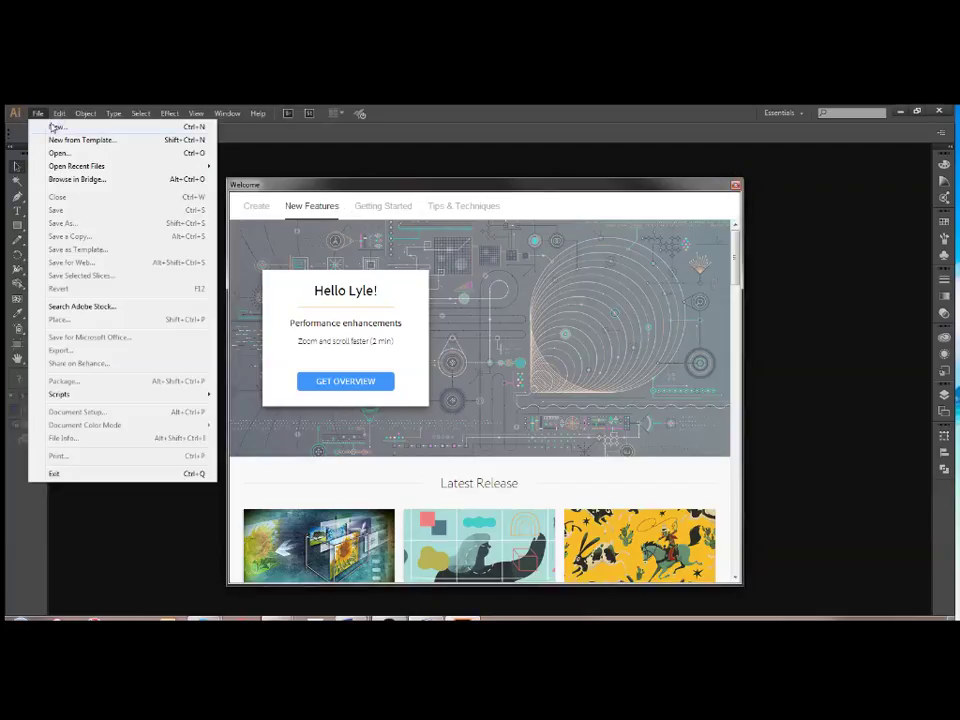
click(58, 125)
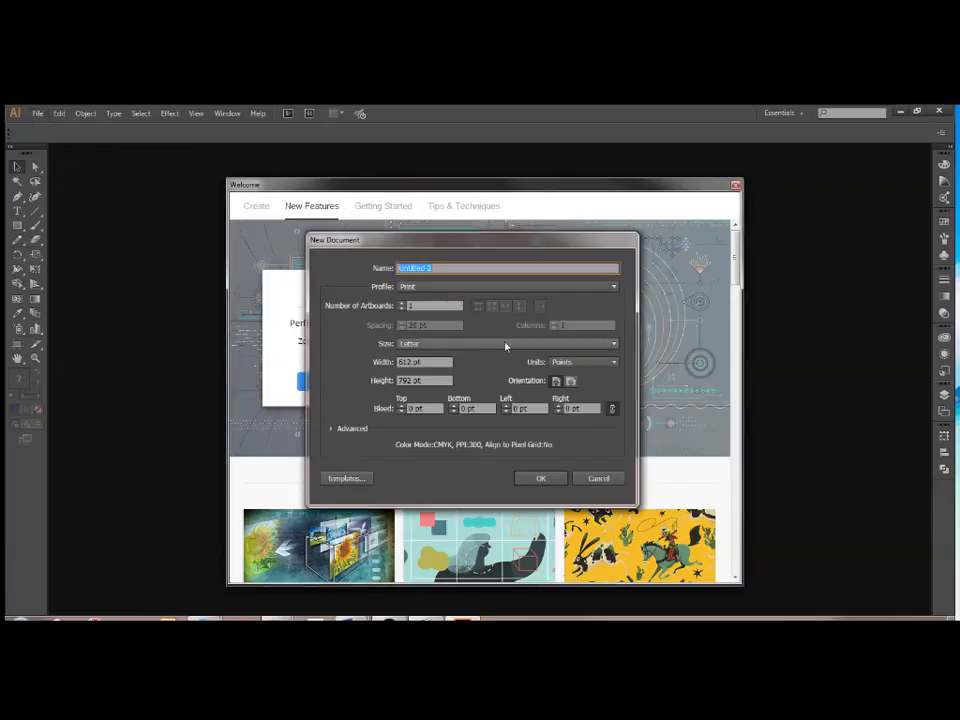
click(570, 381)
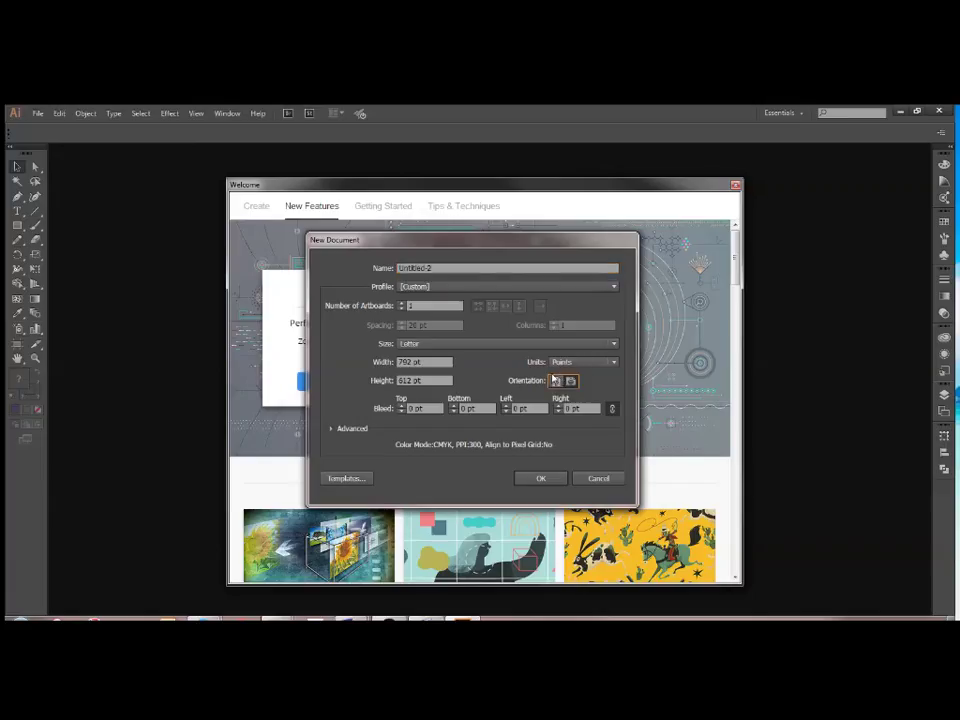
click(461, 346)
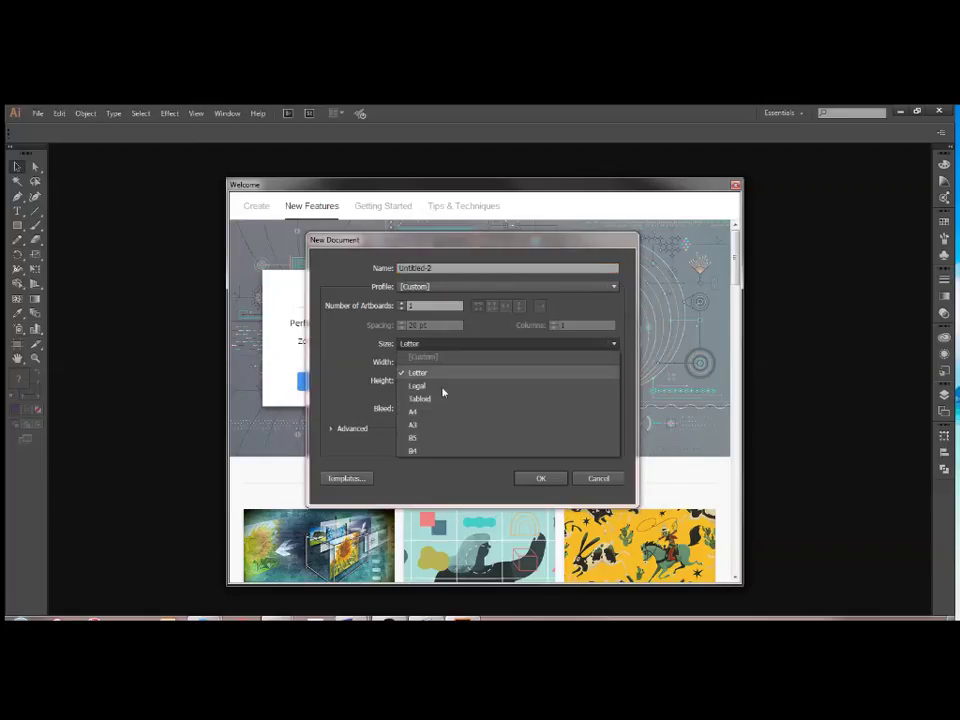
click(437, 350)
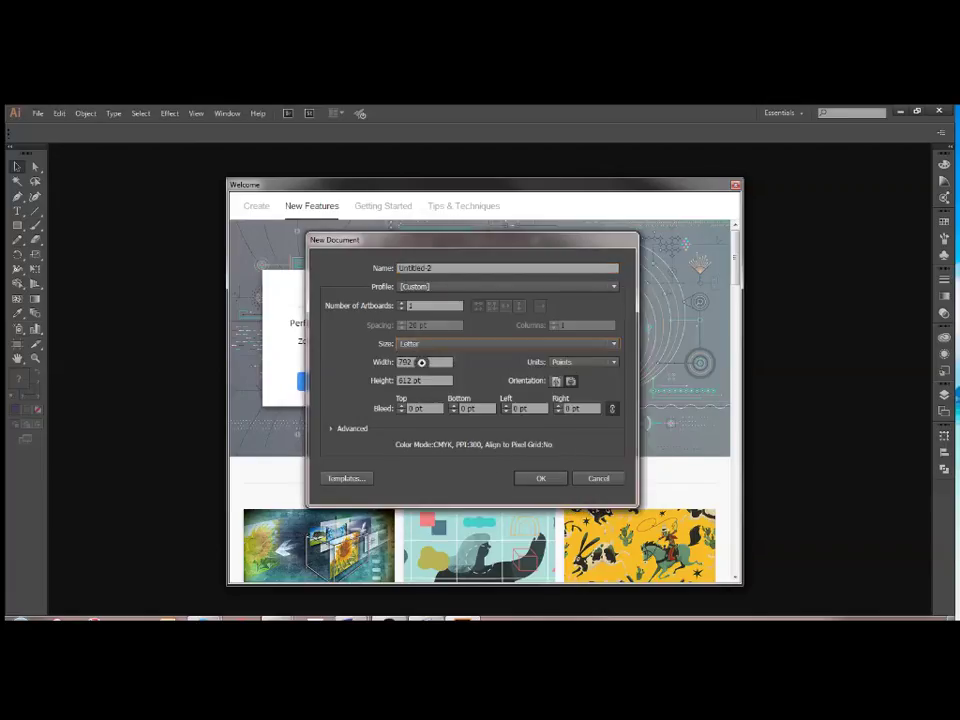
Step: Set width and height to 500 pt, create the document, and view it at 100%
click(422, 362)
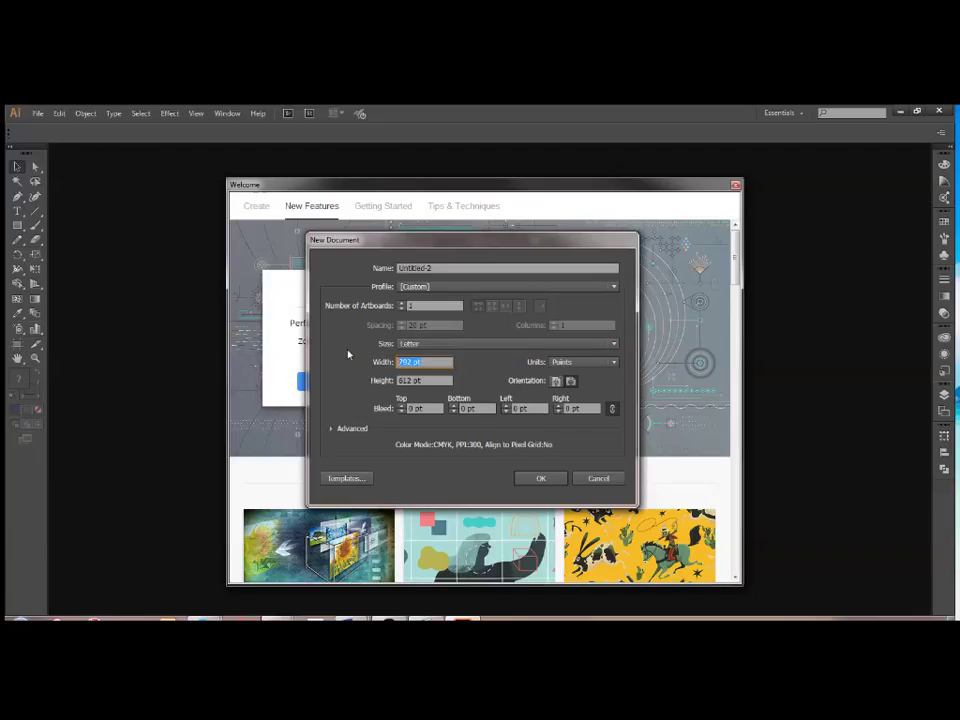
text(555)
key(BackSpace)
key(BackSpace)
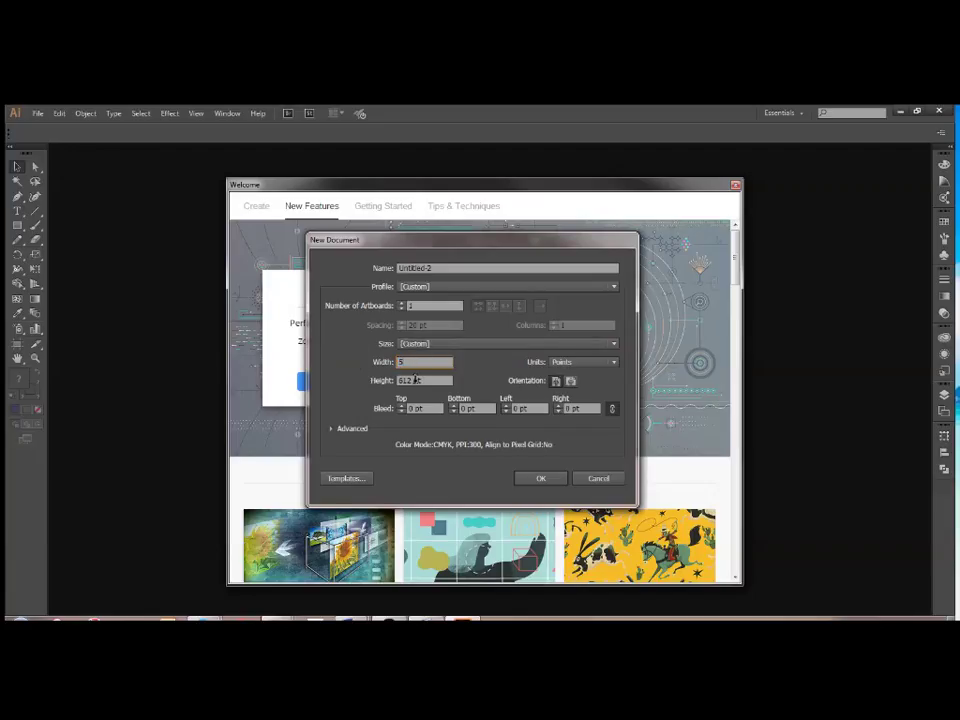
text(00)
key(Tab)
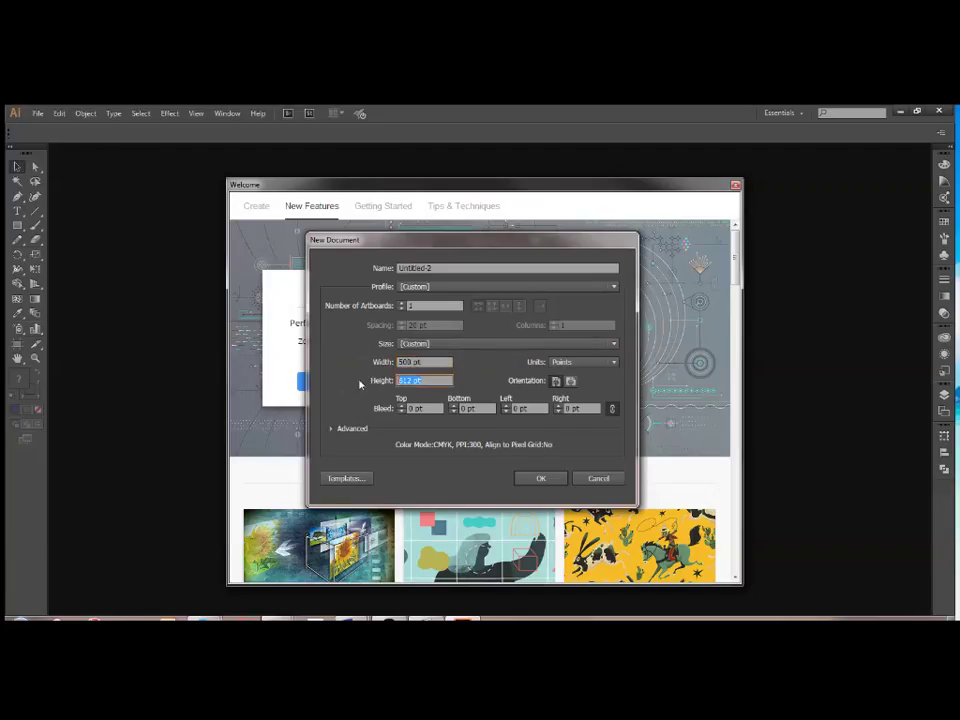
text(500)
click(553, 476)
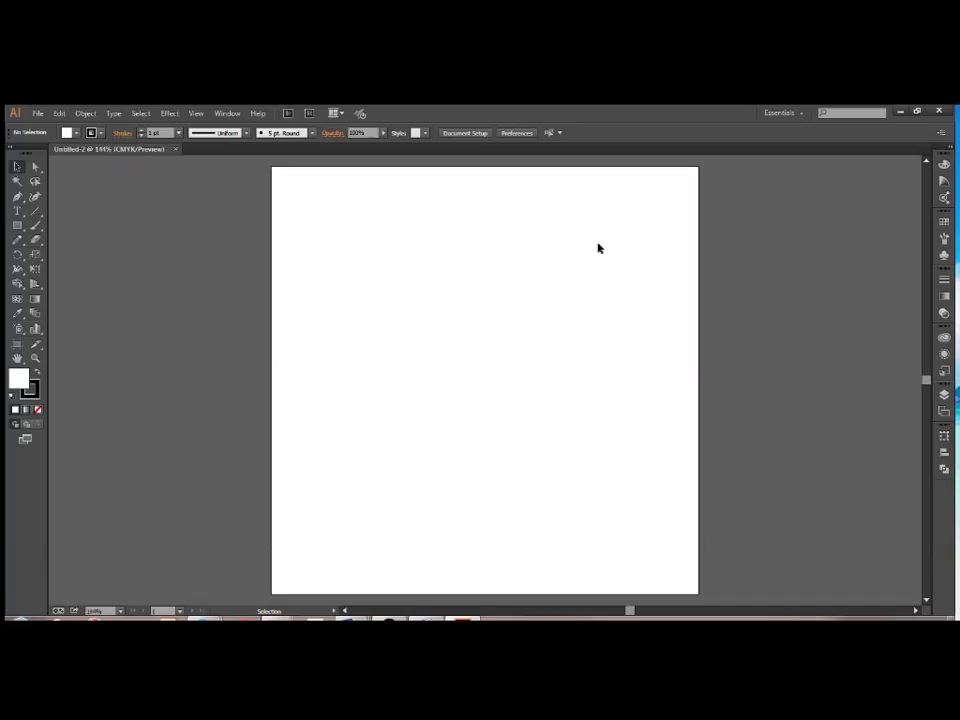
key(ctrl+1)
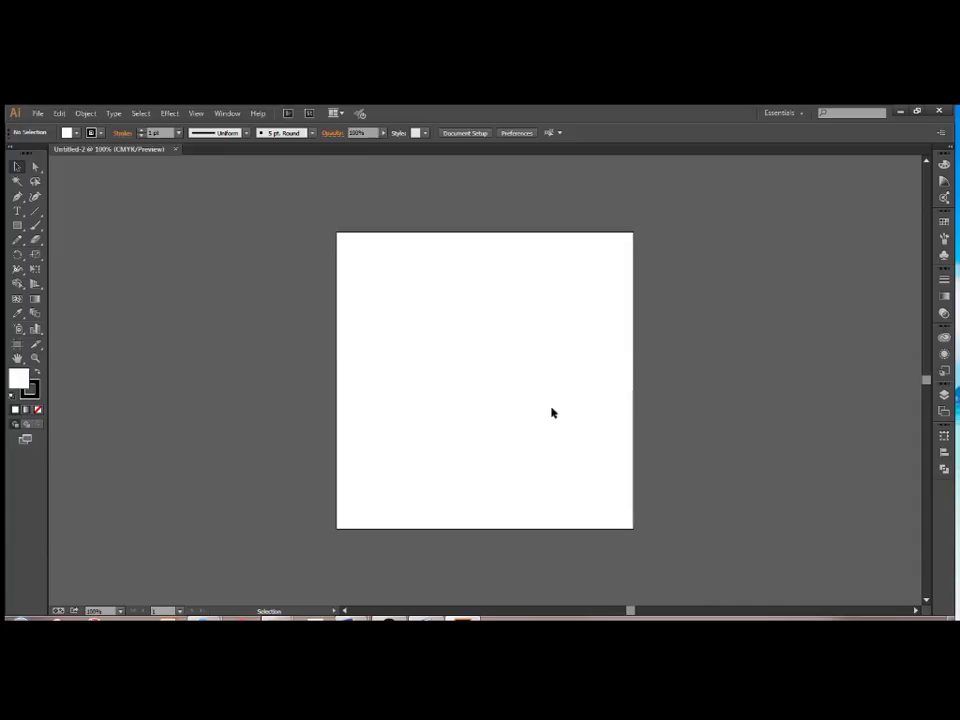
click(196, 113)
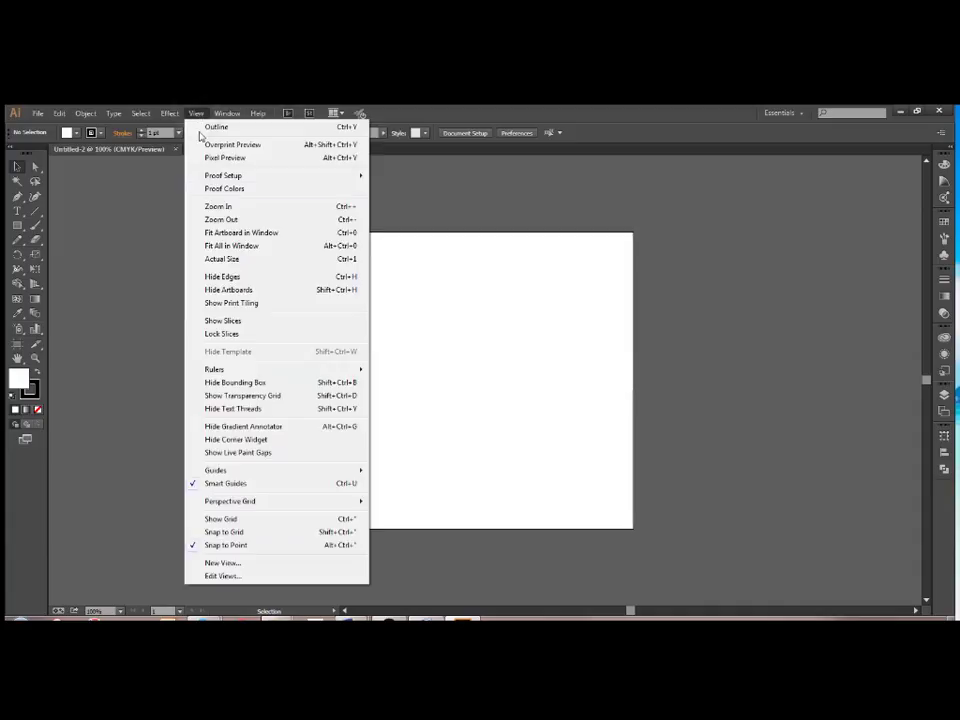
click(302, 400)
click(302, 400)
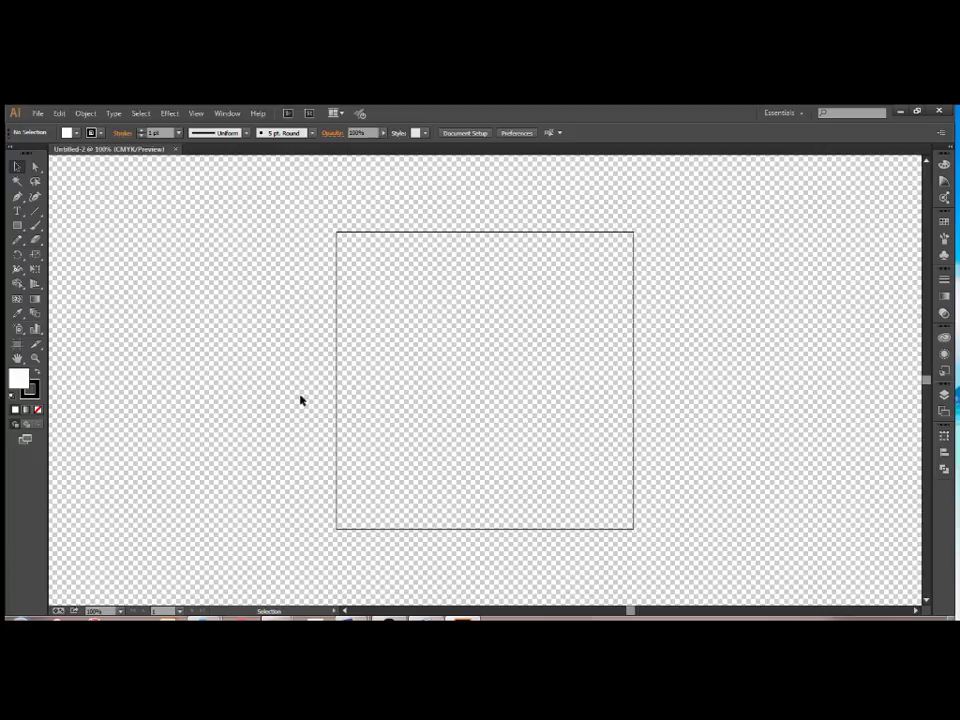
click(196, 113)
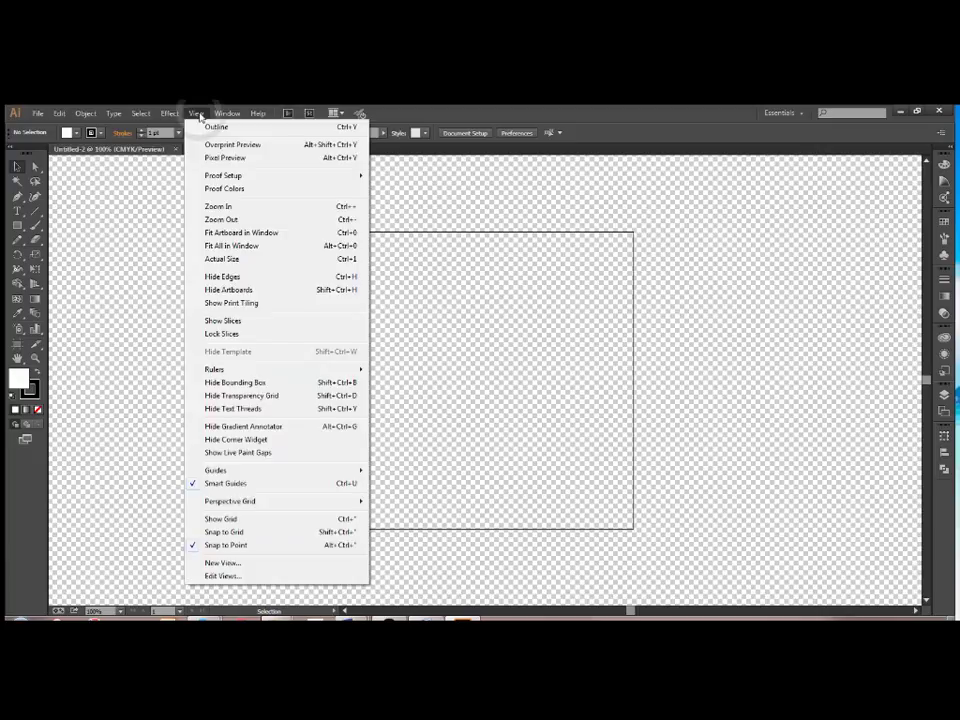
click(277, 397)
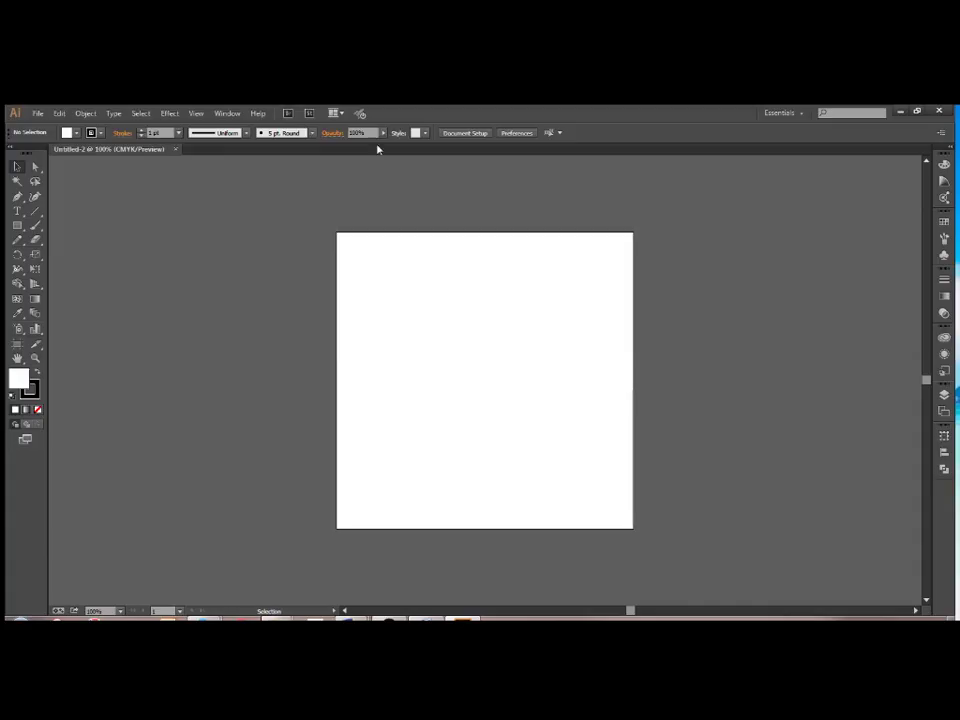
click(451, 136)
Step: Use Document Setup's Edit Artboards to put the 500 pt square artboard in editing mode
click(450, 135)
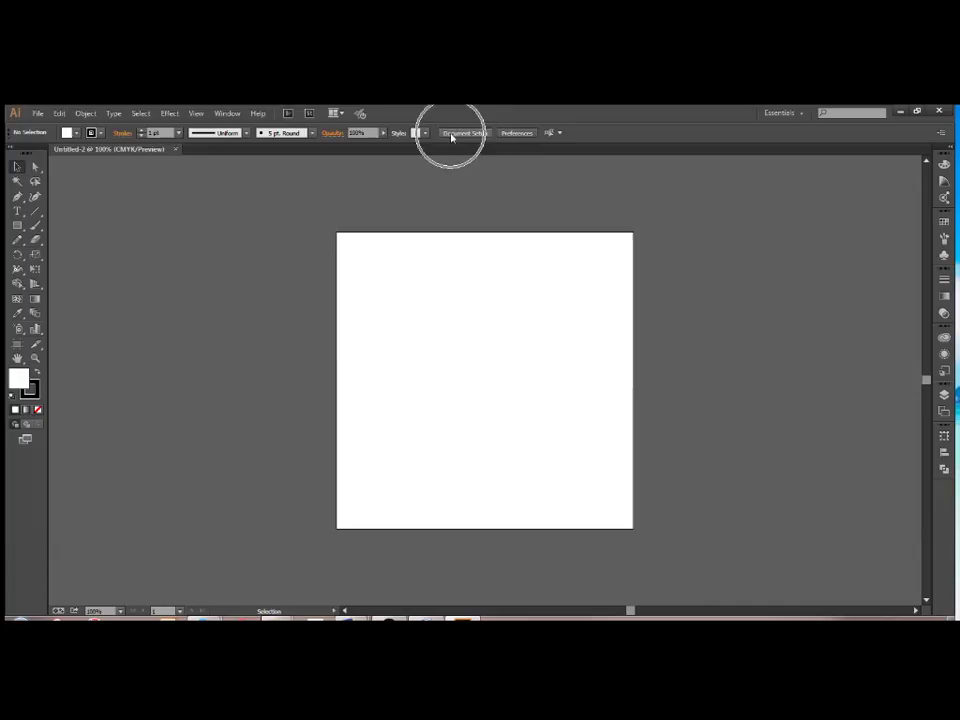
click(15, 168)
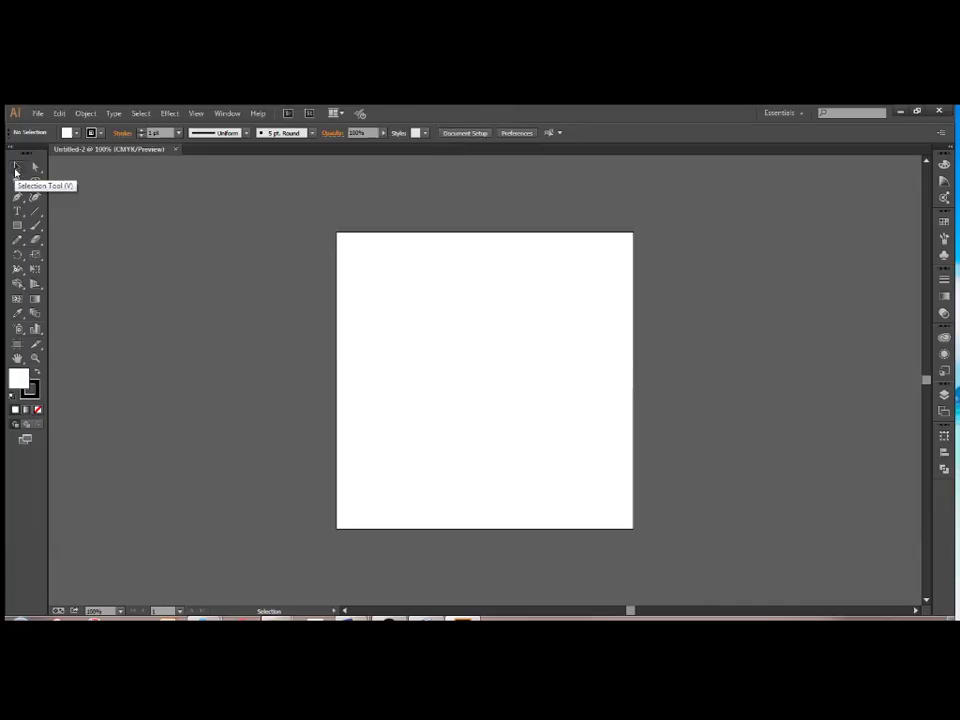
click(459, 134)
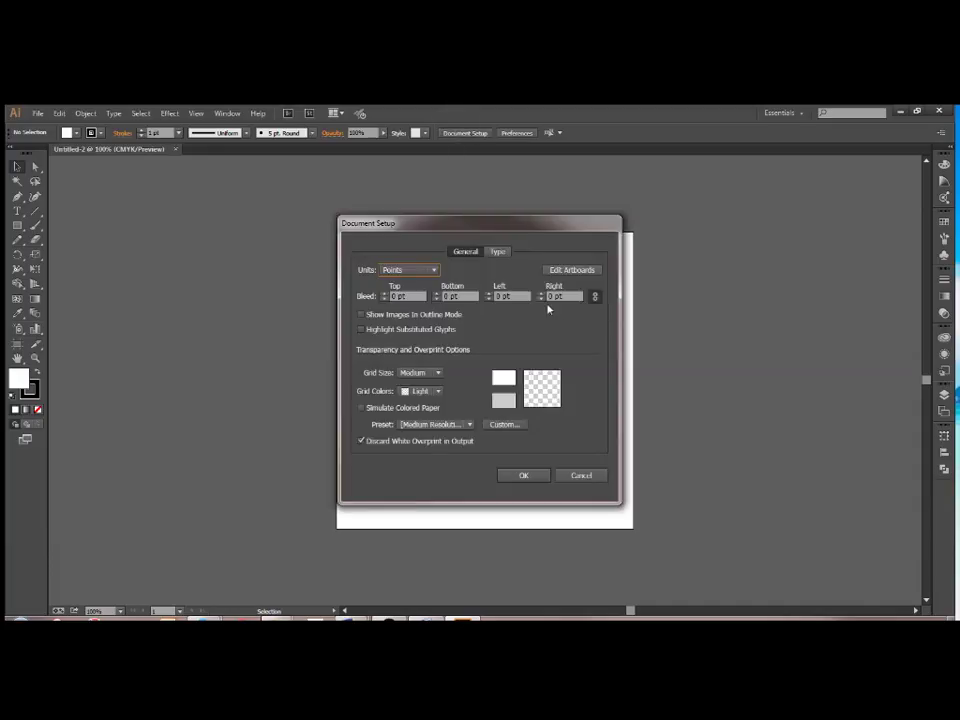
click(570, 270)
click(570, 270)
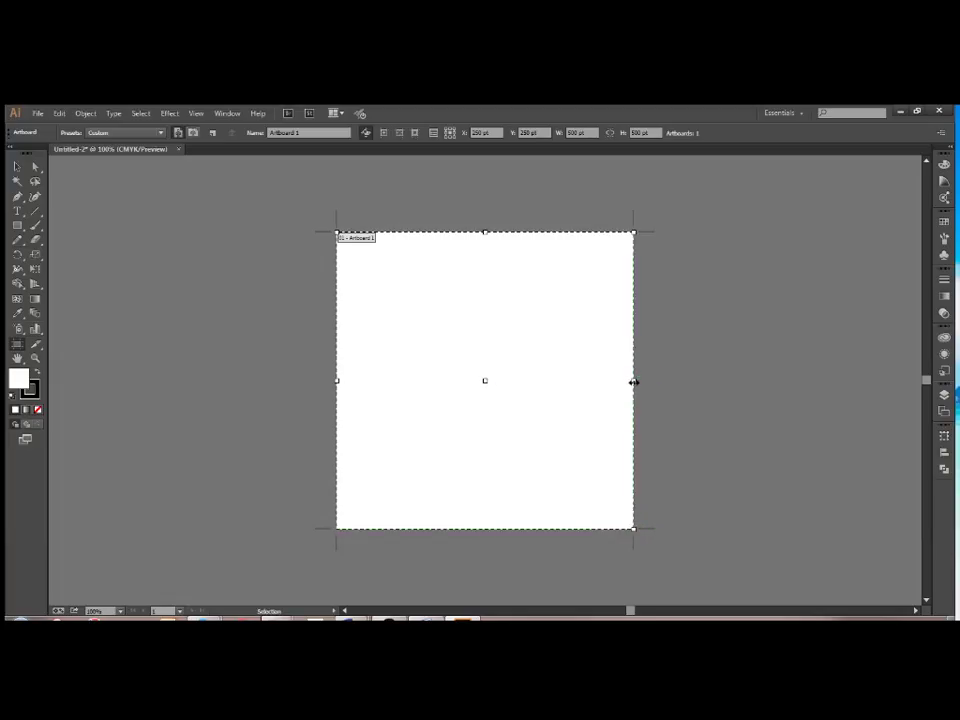
drag(633, 381, 705, 372)
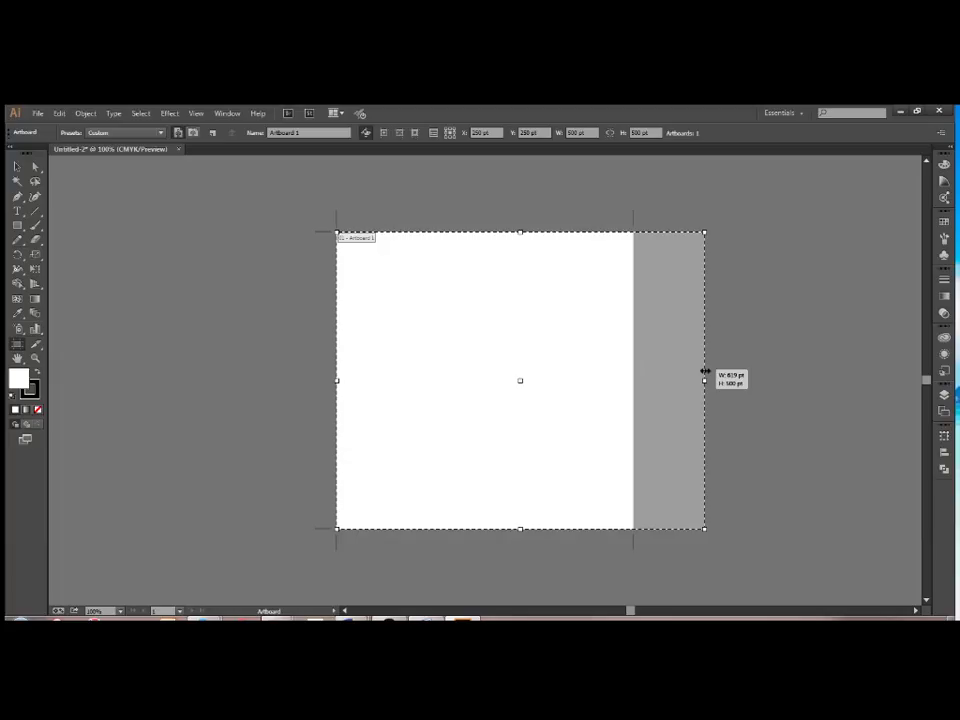
drag(705, 371, 705, 373)
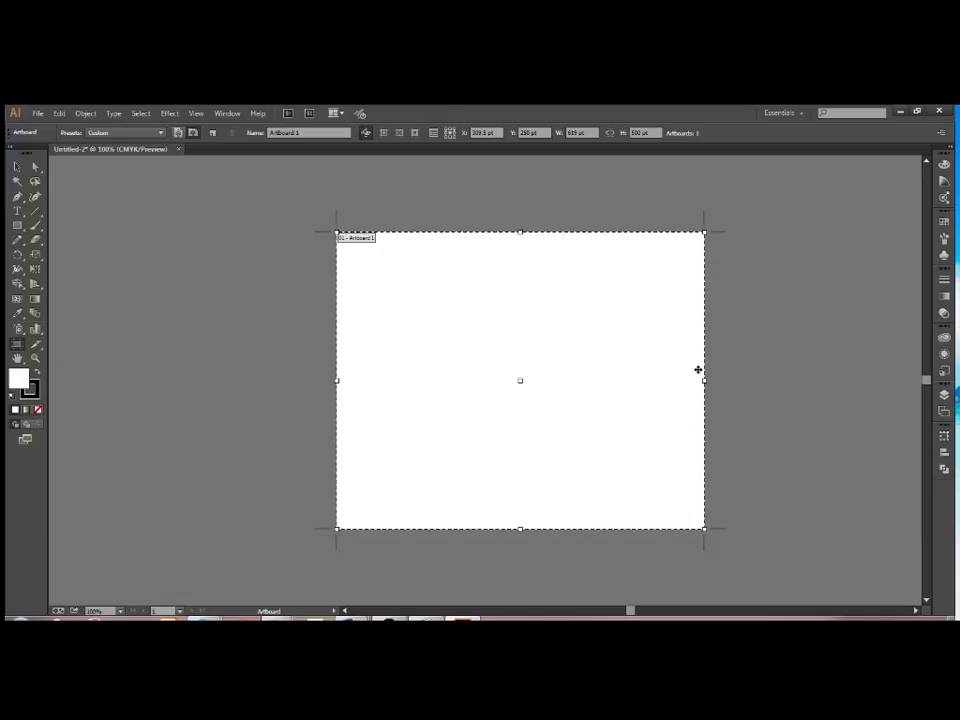
key(ctrl+z)
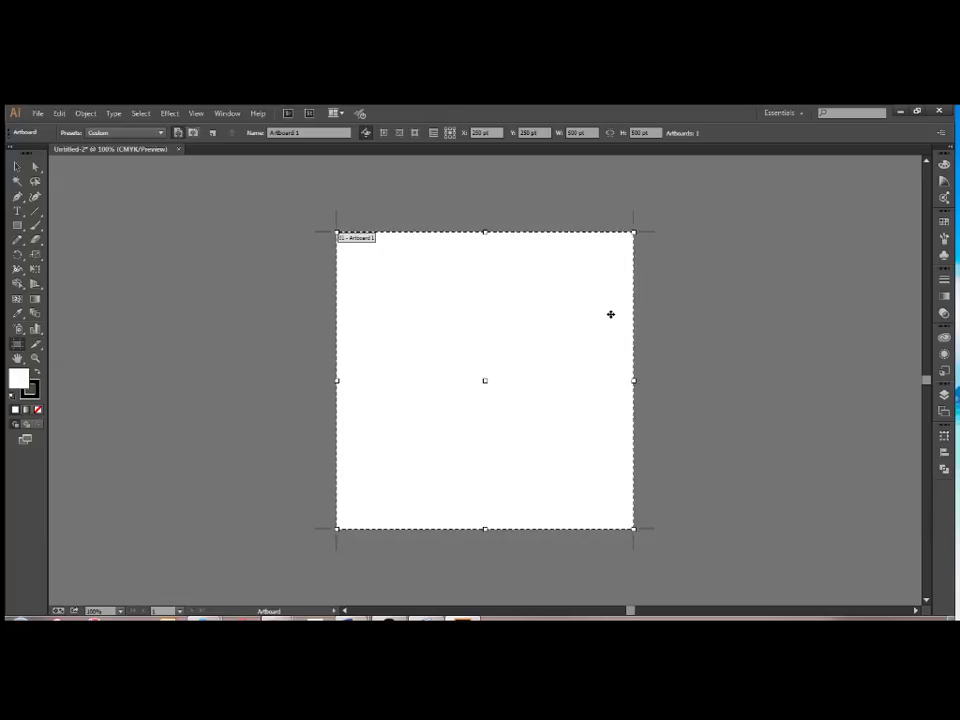
drag(483, 530, 496, 466)
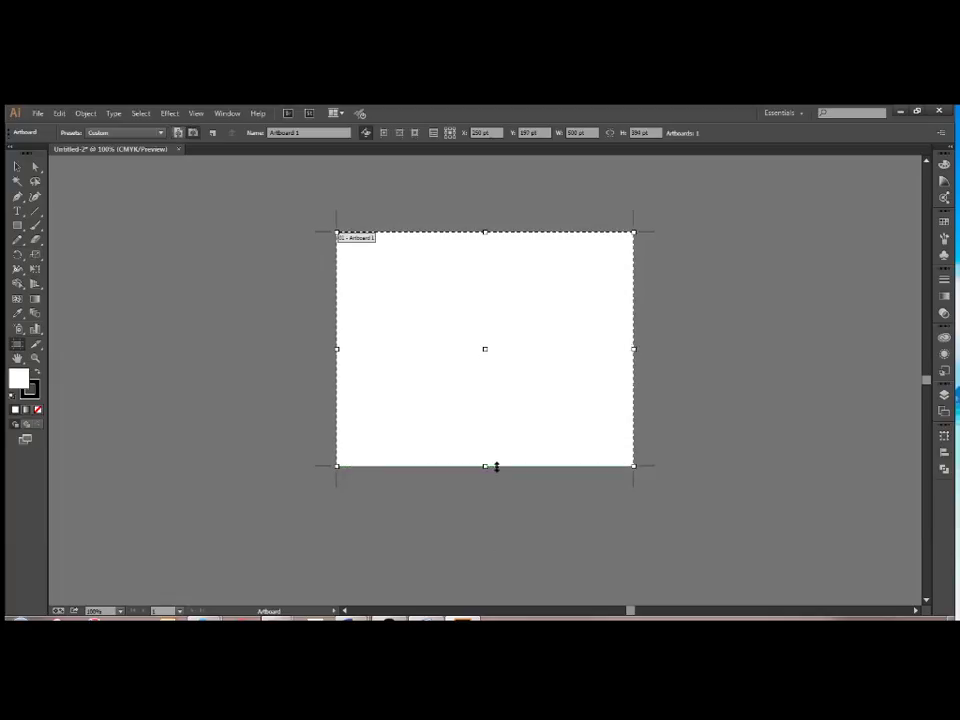
key(ctrl+z)
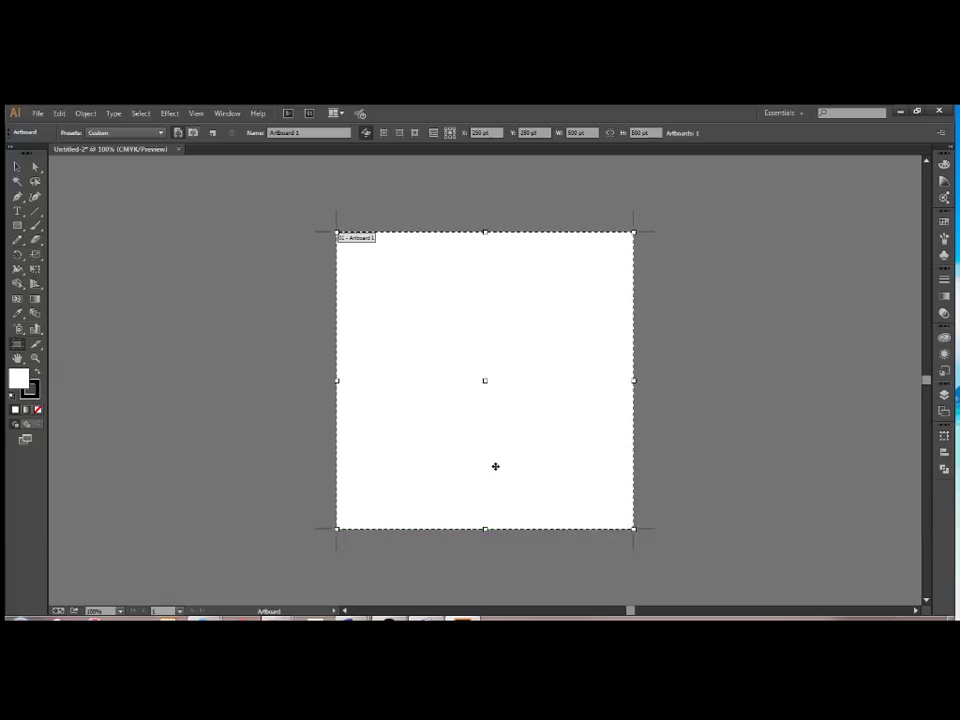
drag(634, 527, 562, 412)
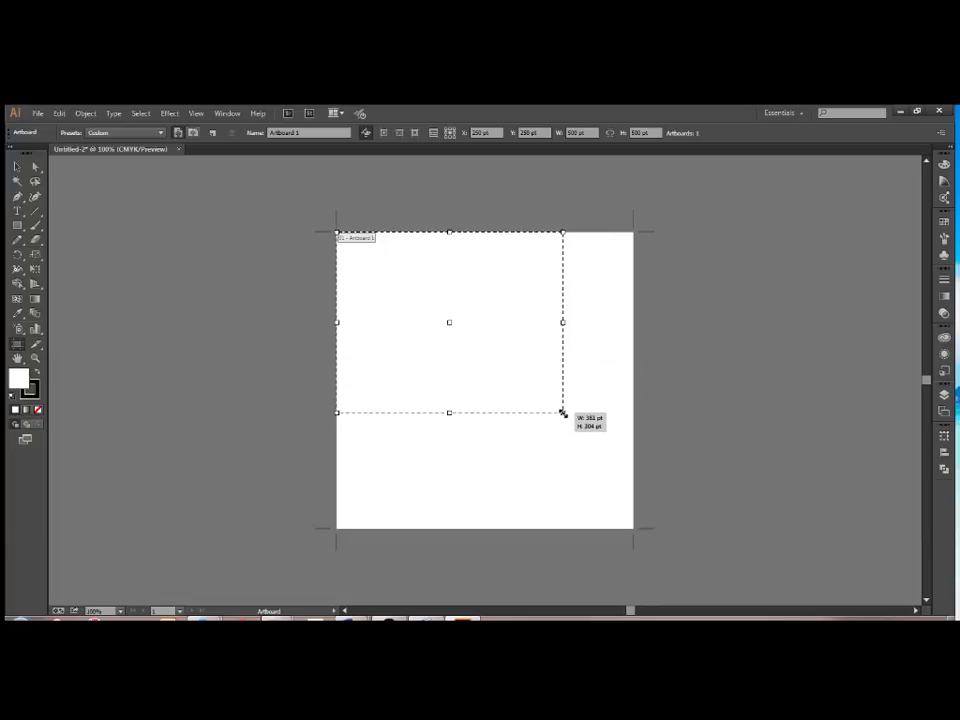
Step: Resize the artboard from its bottom-right corner, then undo back to 500 × 500 pt
drag(563, 412, 634, 528)
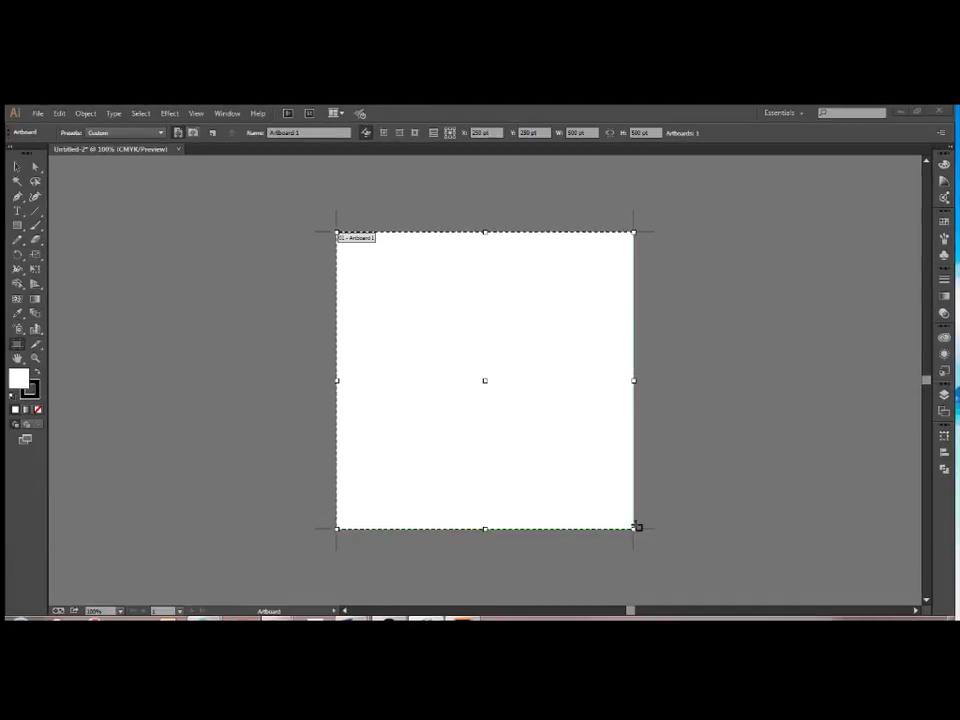
click(634, 528)
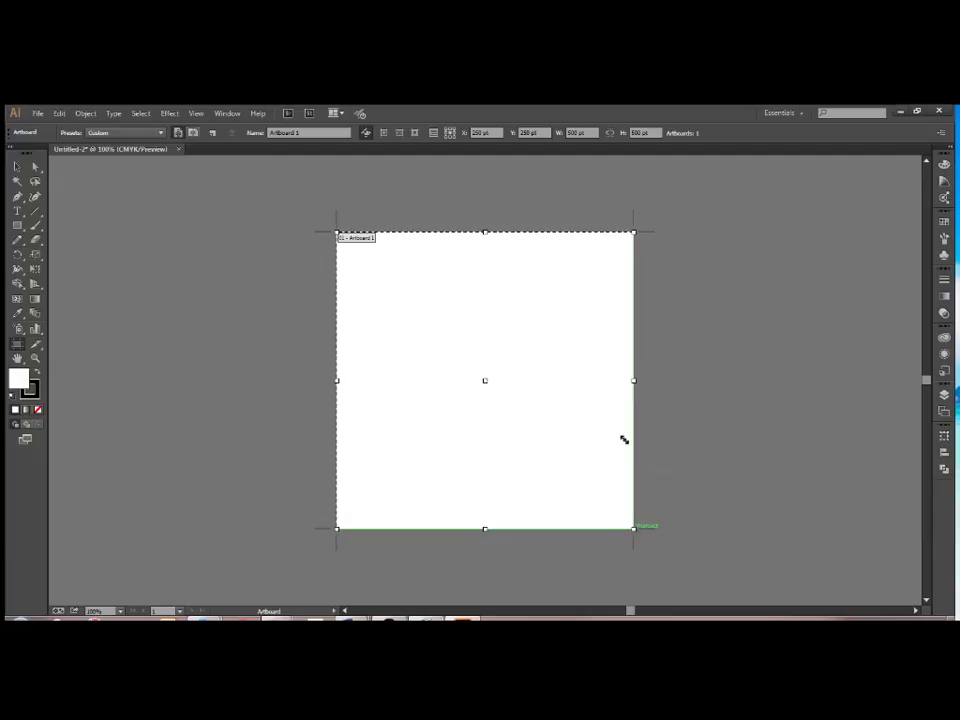
click(633, 528)
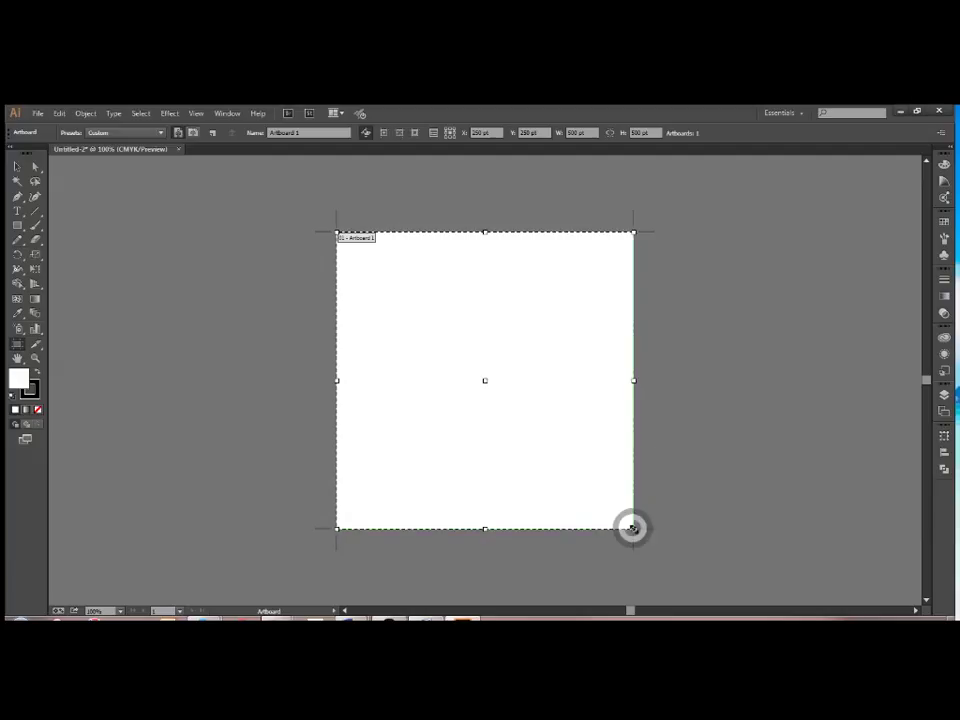
click(634, 527)
drag(634, 527, 630, 455)
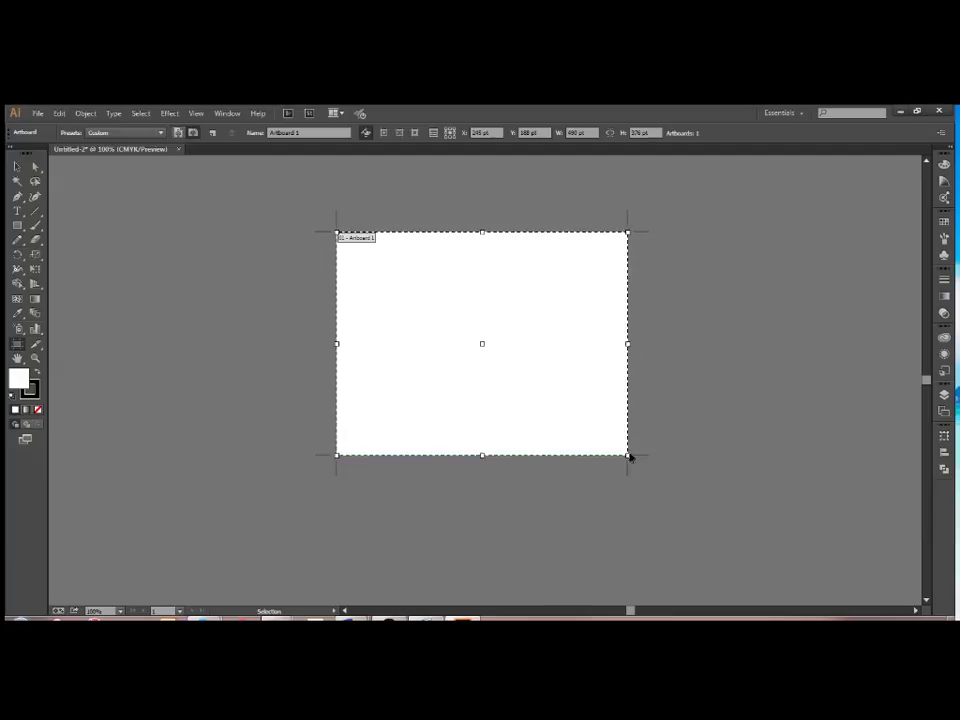
key(ctrl+z)
mouse_move(634, 527)
mouse_down()
mouse_move(567, 393)
mouse_move(516, 350)
mouse_move(569, 433)
mouse_move(581, 482)
mouse_move(633, 540)
mouse_move(631, 530)
mouse_up()
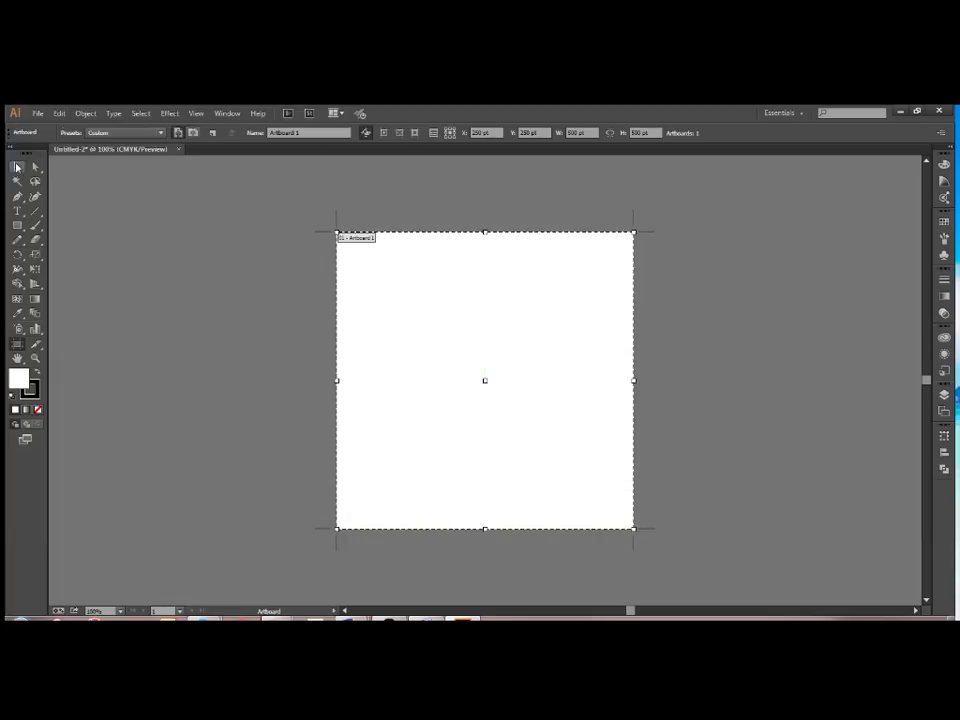
Step: Toggle artboard editing (Shift+O) on and off several times, finishing in normal selection mode
key(Escape)
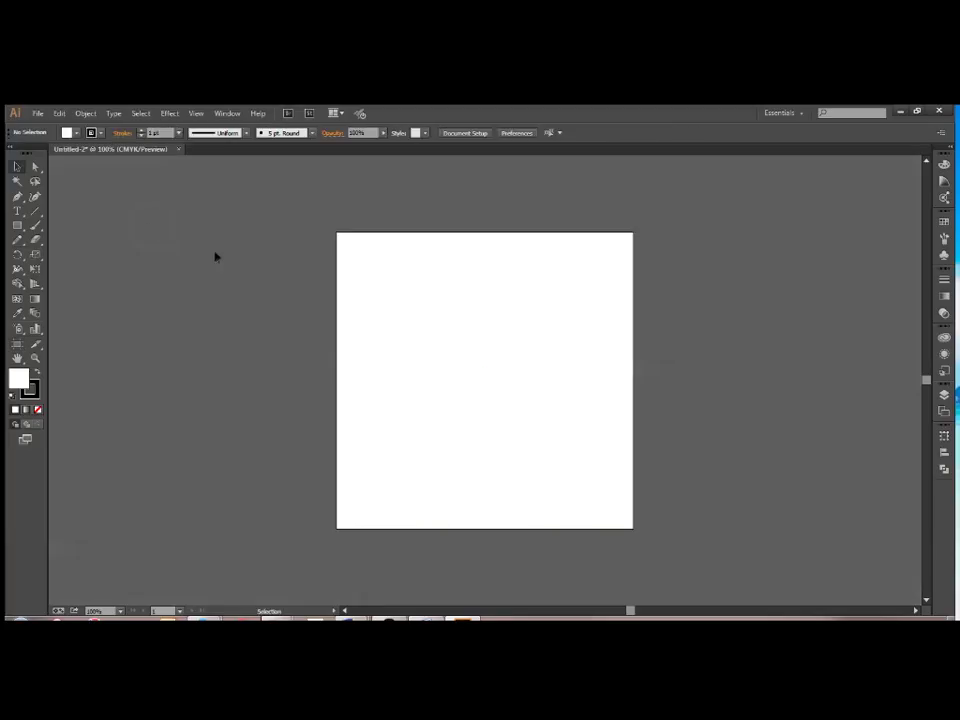
click(18, 343)
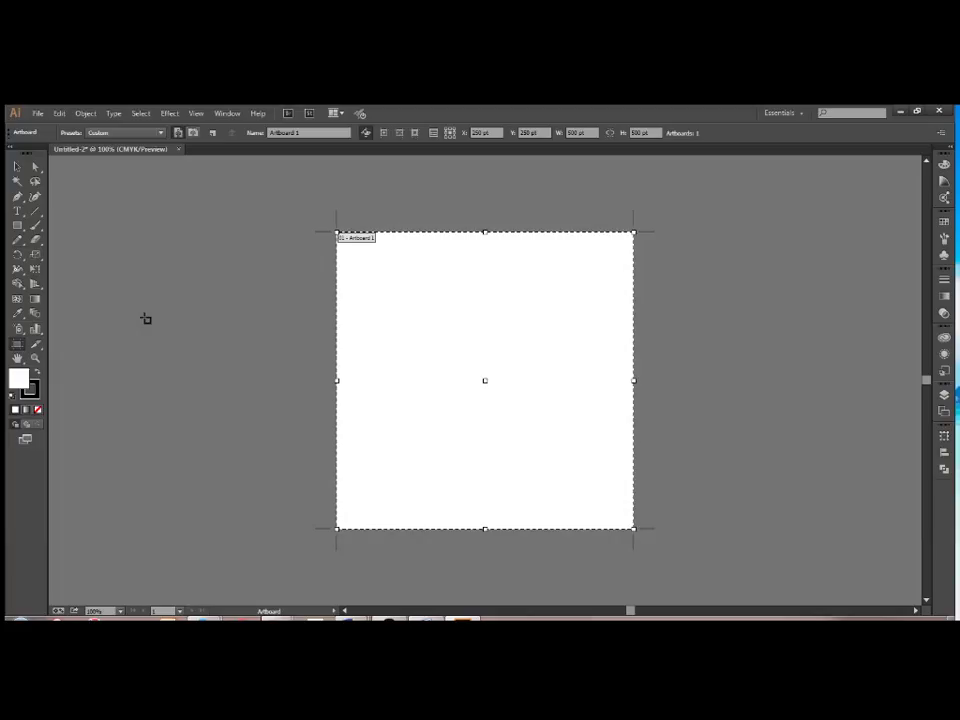
click(16, 165)
key(shift+o)
key(Escape)
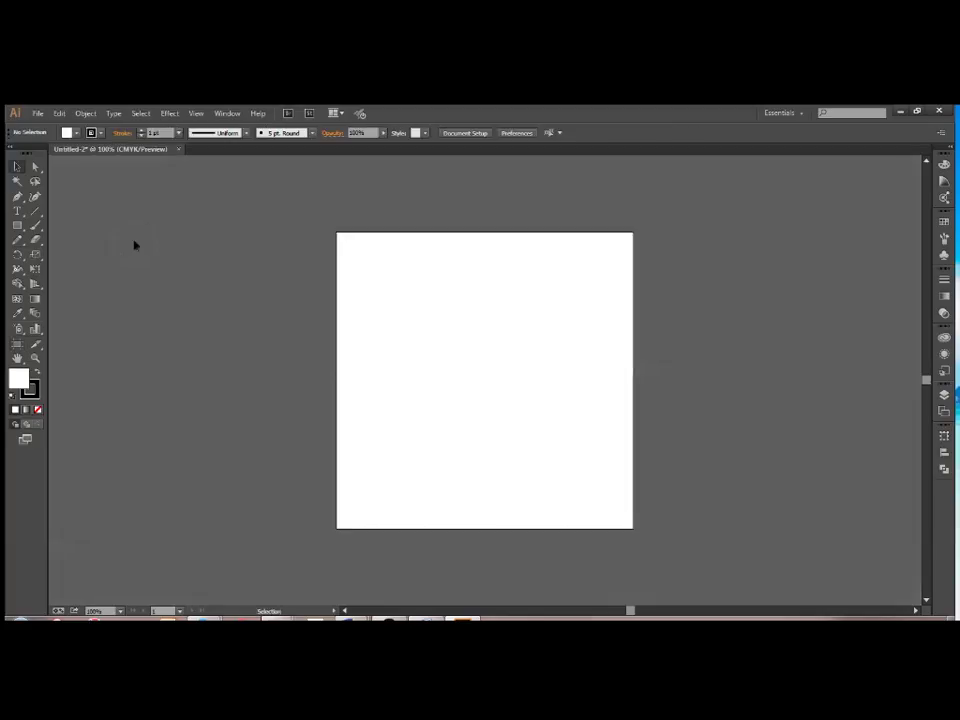
key(shift+o)
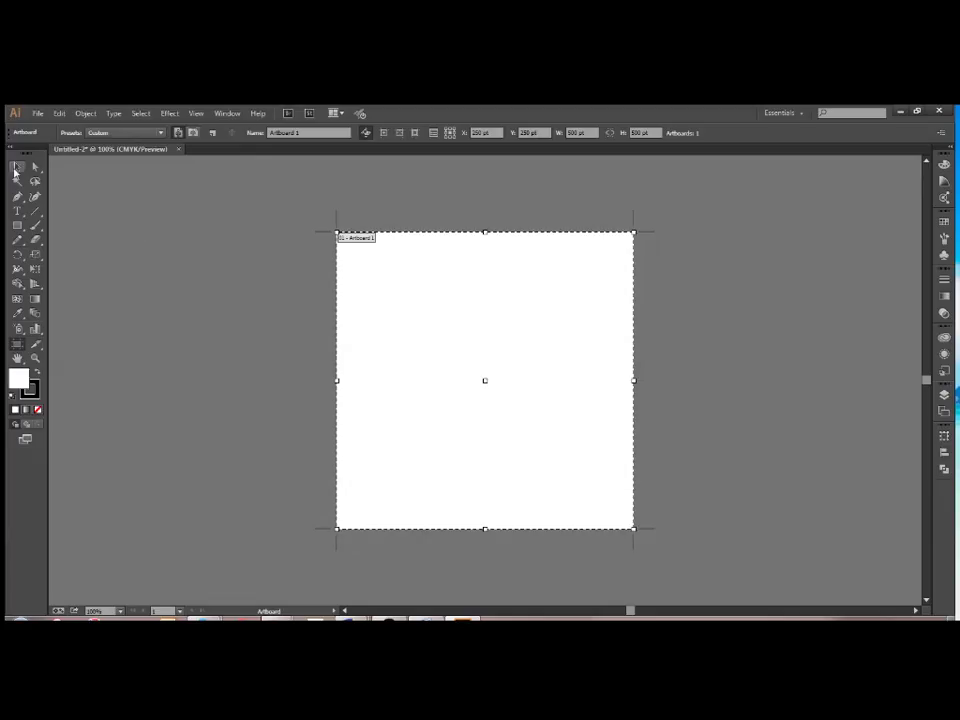
key(Escape)
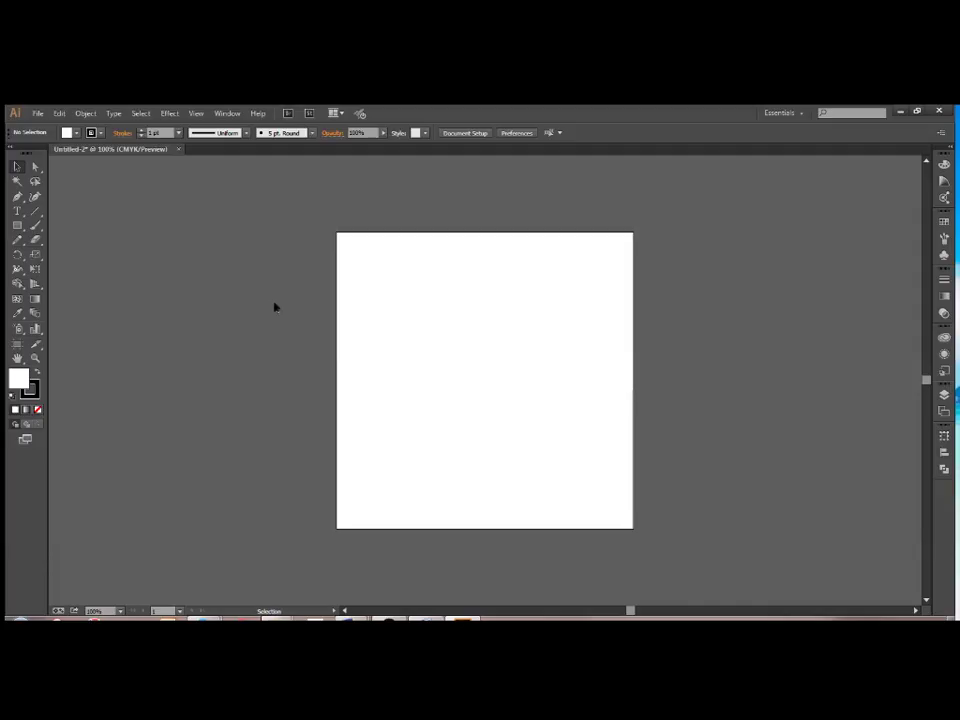
Step: Move the artboard up and to the left
click(17, 343)
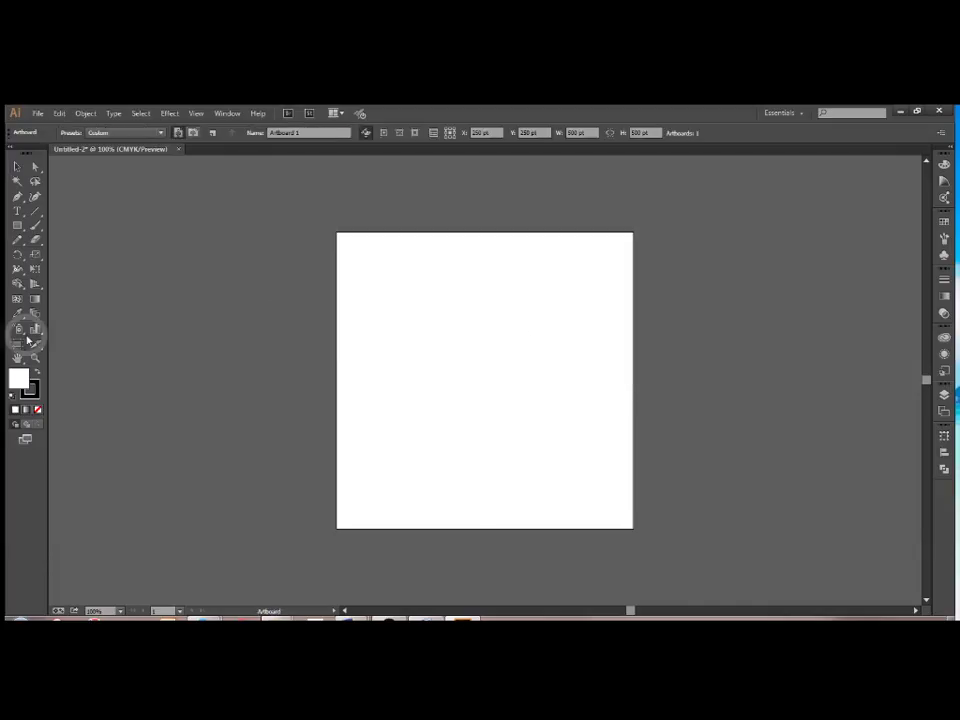
drag(375, 323, 414, 286)
click(433, 294)
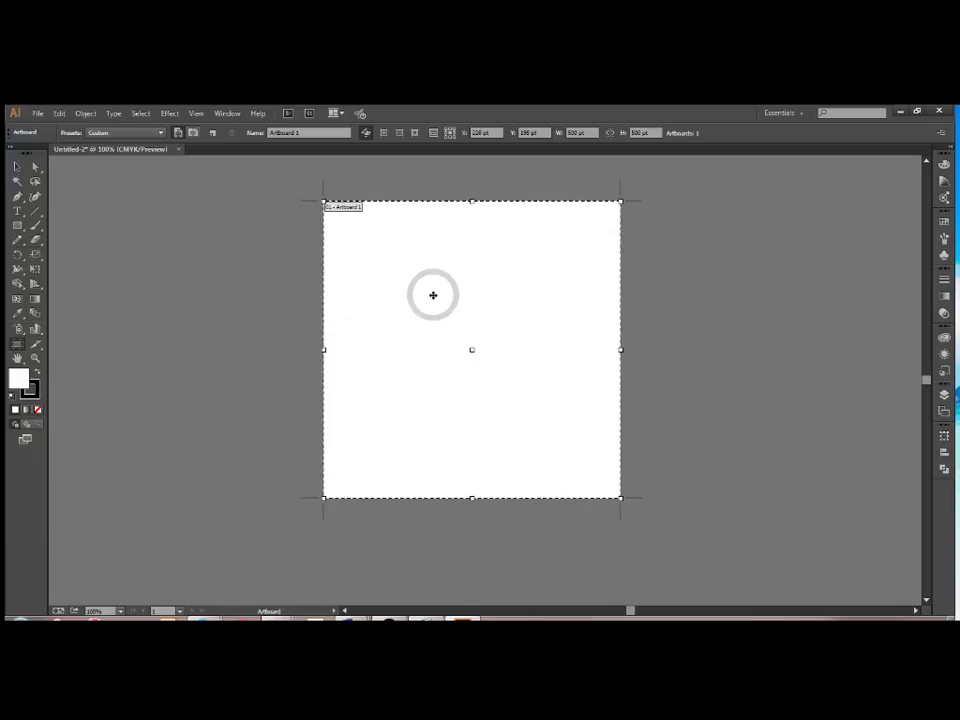
click(289, 287)
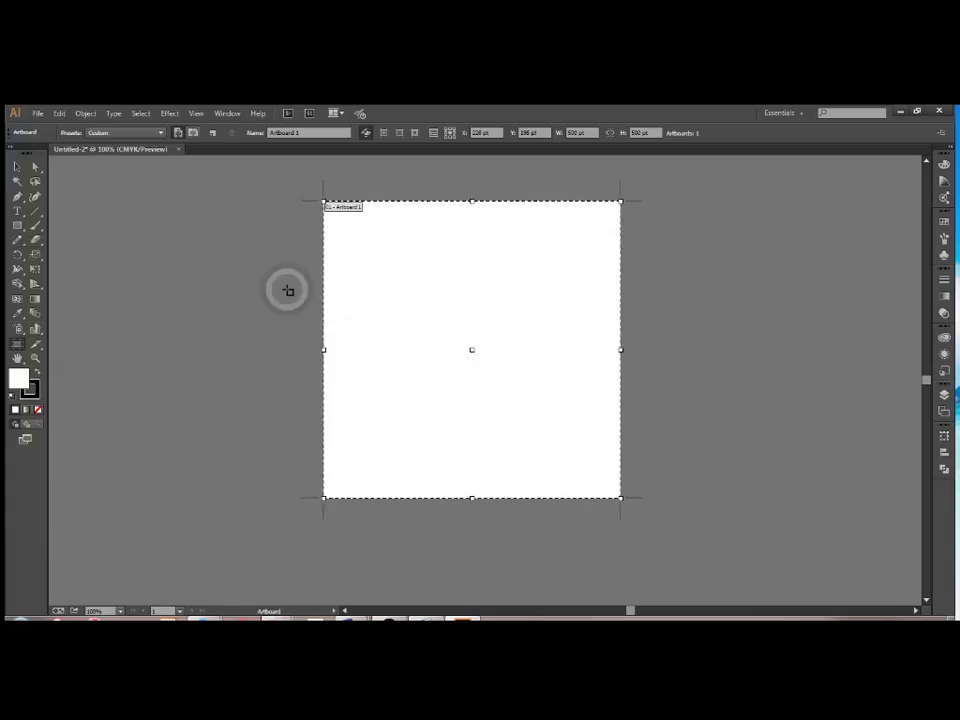
Step: Draw a wide black-filled rectangle across the artboard's left edge
click(17, 225)
mouse_move(295, 250)
mouse_down()
mouse_move(568, 328)
mouse_move(561, 362)
mouse_up()
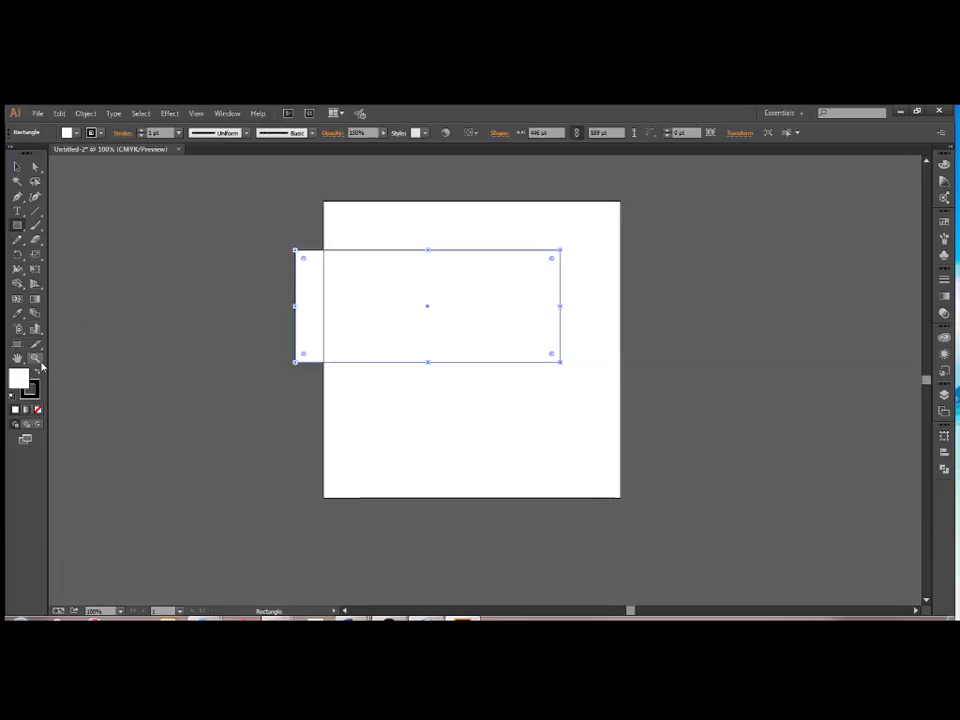
click(36, 371)
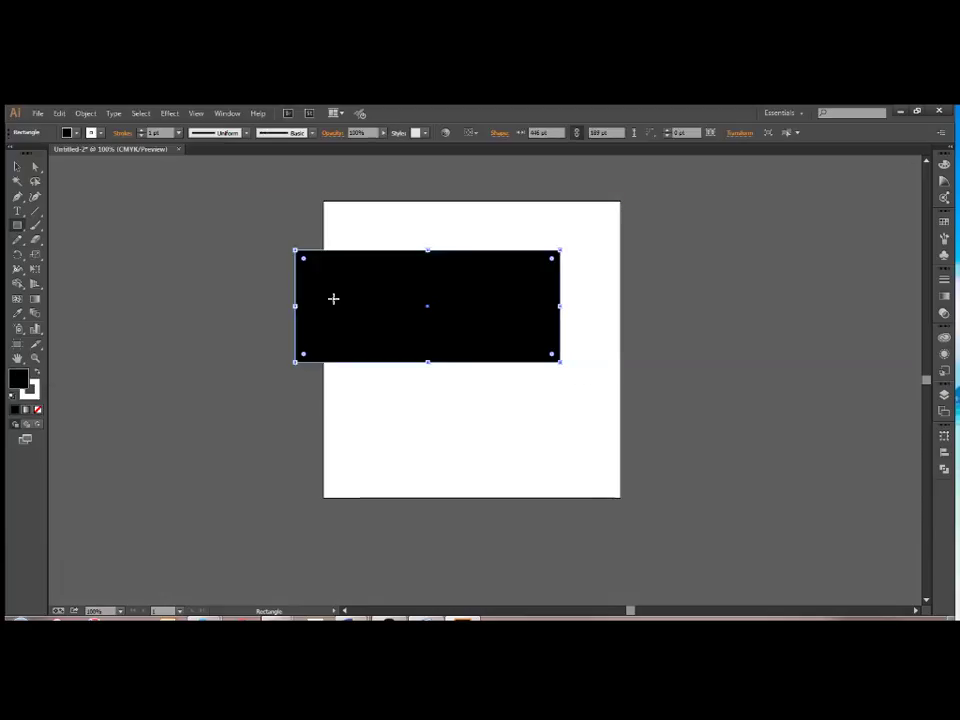
click(16, 166)
click(156, 236)
click(383, 286)
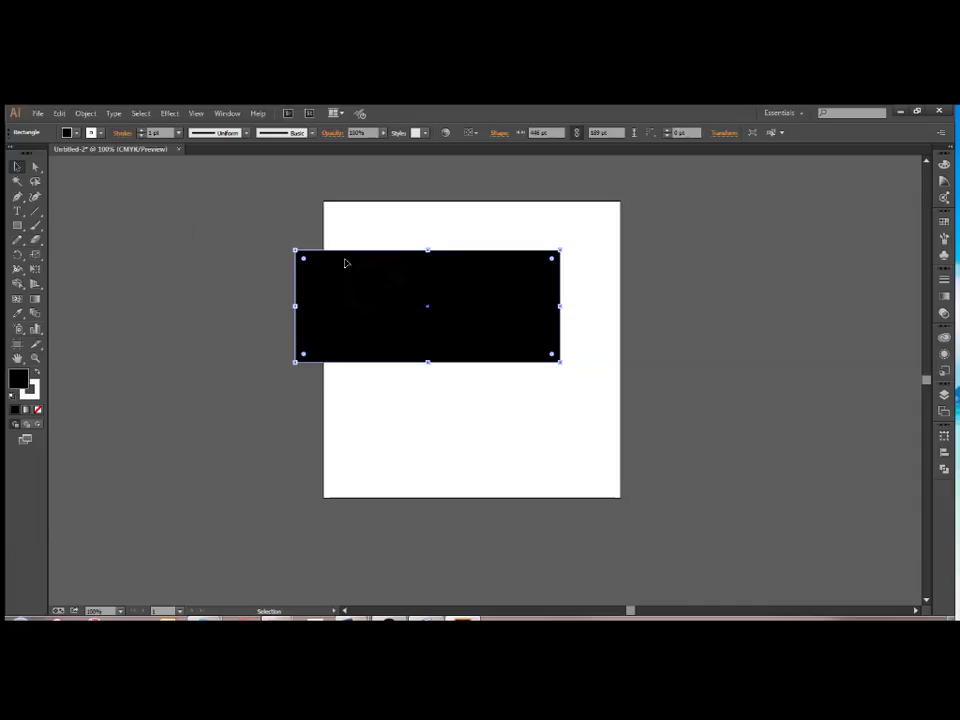
Step: Nudge one of the rectangle's anchor points with Direct Selection, then reselect the whole rectangle
key(a)
drag(276, 249, 282, 252)
key(v)
click(454, 296)
click(123, 257)
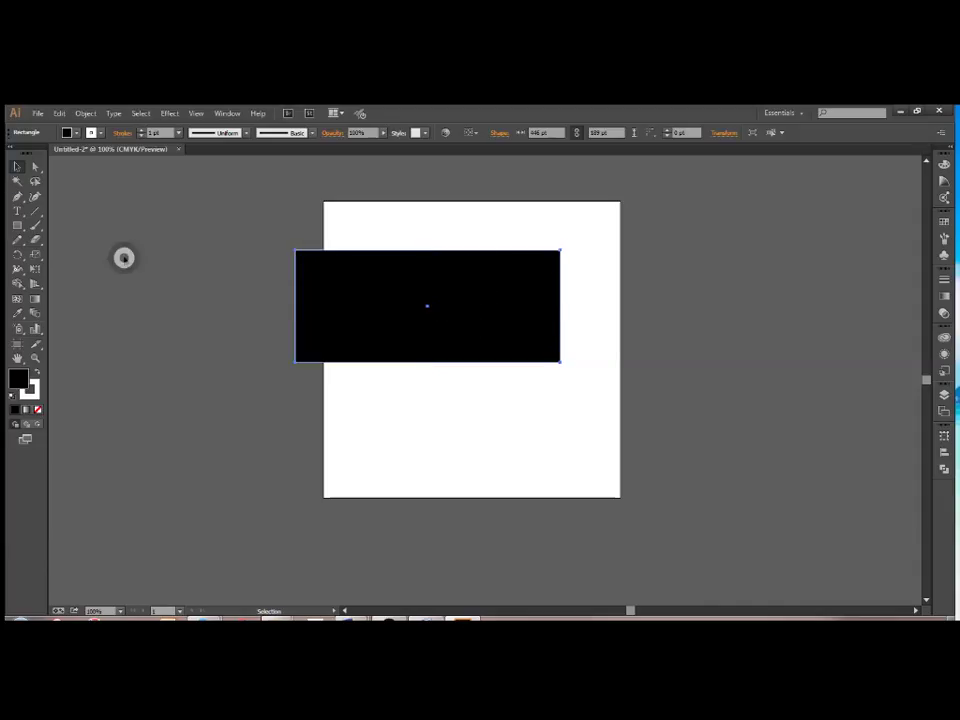
click(348, 304)
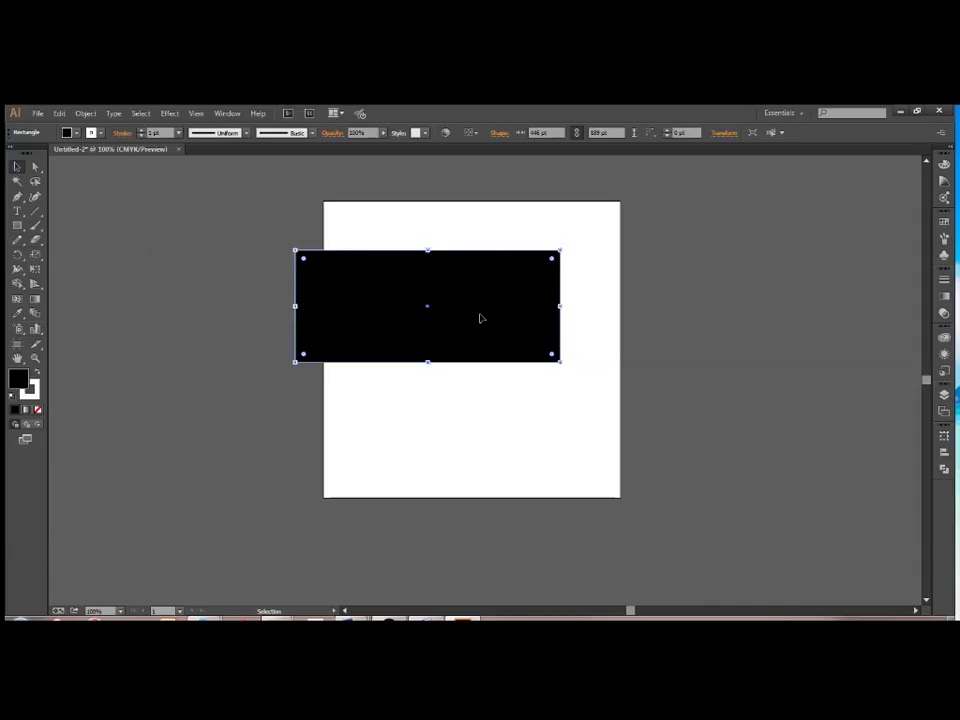
click(450, 313)
Step: Reposition the artboard and place the black rectangle inside it
click(286, 414)
click(17, 343)
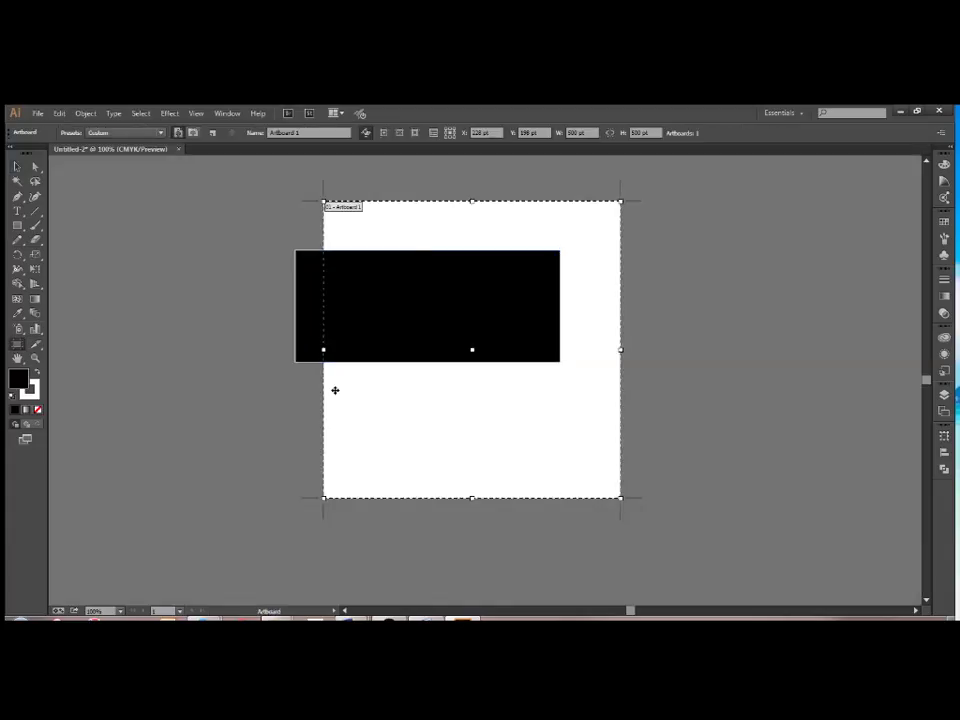
drag(433, 401, 280, 403)
click(18, 165)
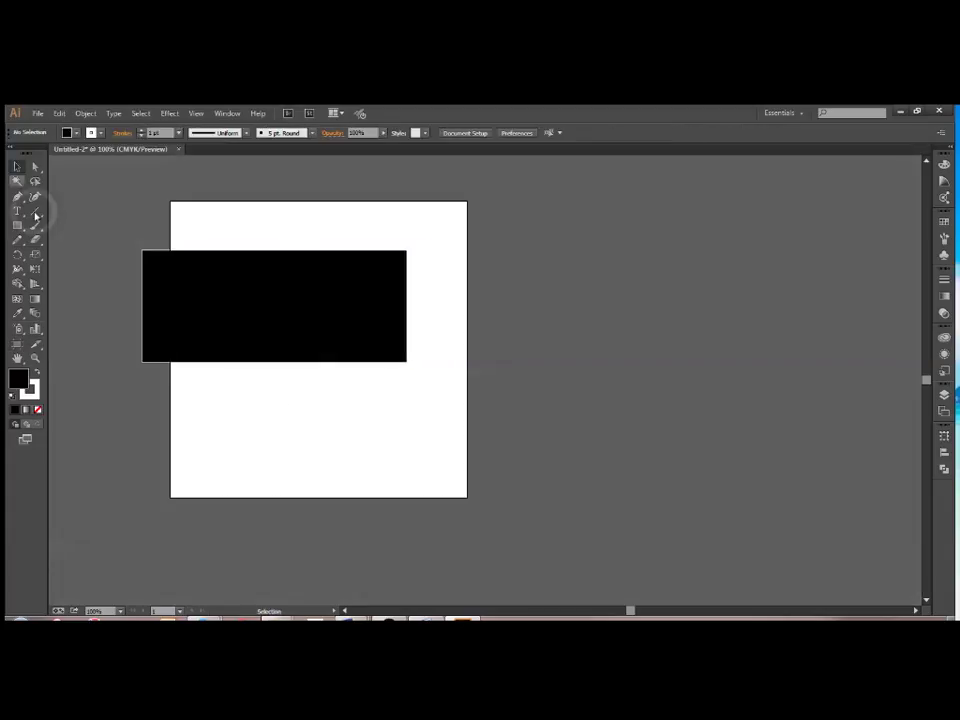
drag(201, 325, 248, 338)
click(16, 343)
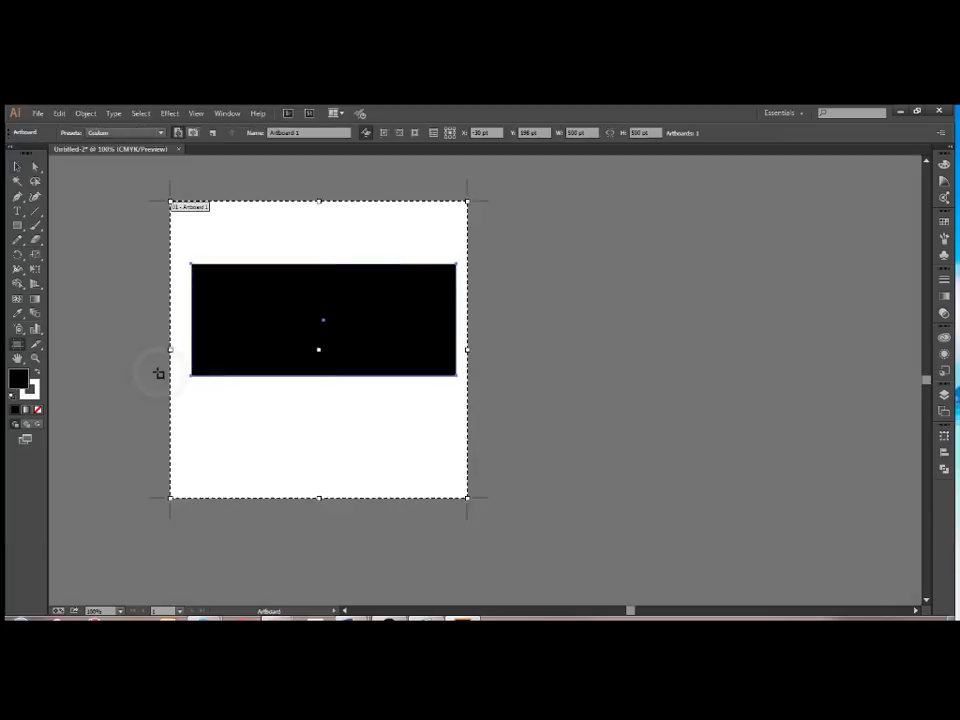
drag(229, 388, 506, 409)
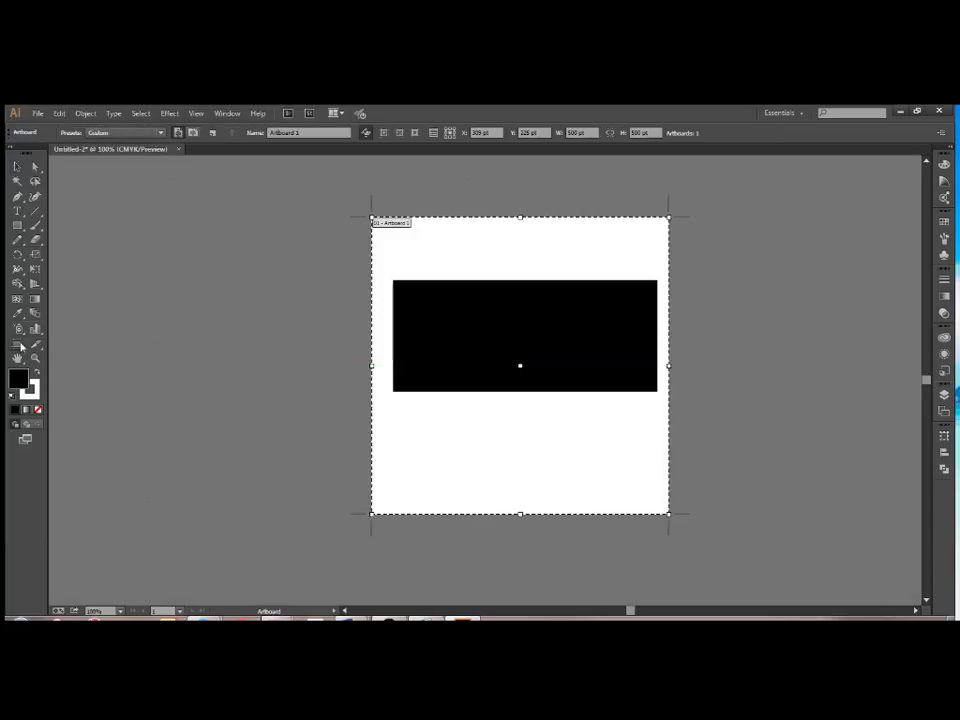
click(13, 165)
Step: Copy the black bar and place the pasted copy up and to the left
click(467, 328)
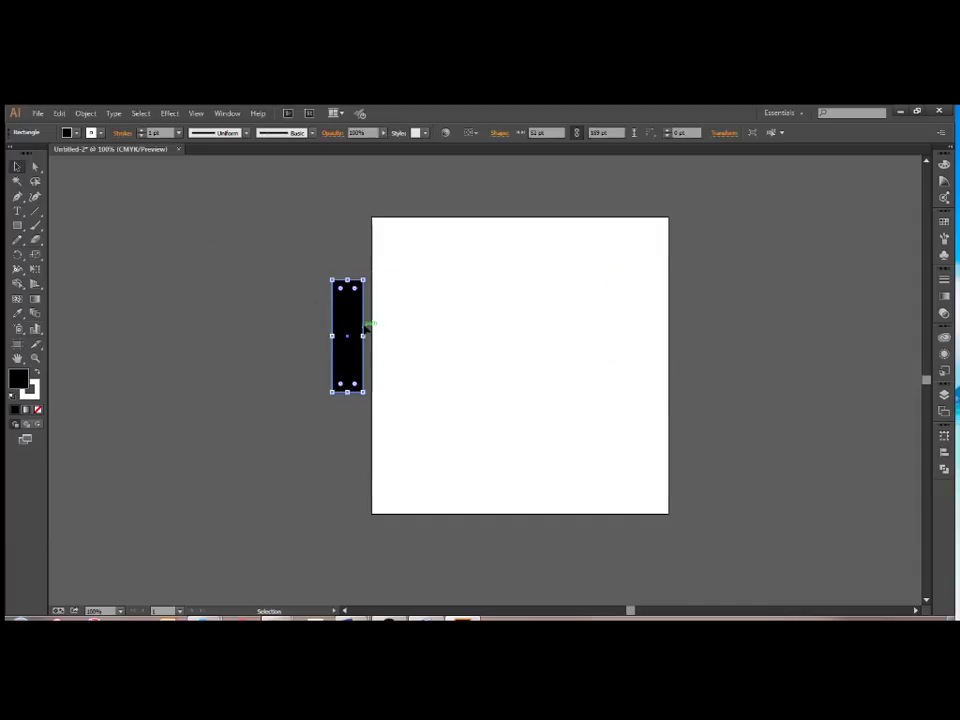
key(ctrl+c)
key(ctrl+v)
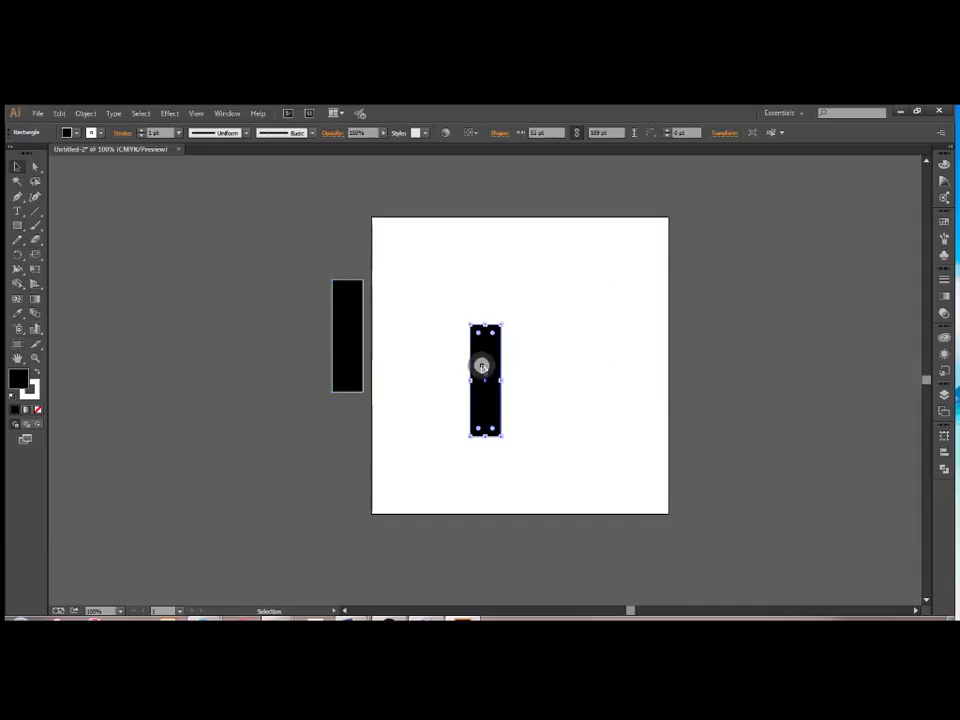
drag(483, 369, 656, 336)
click(515, 437)
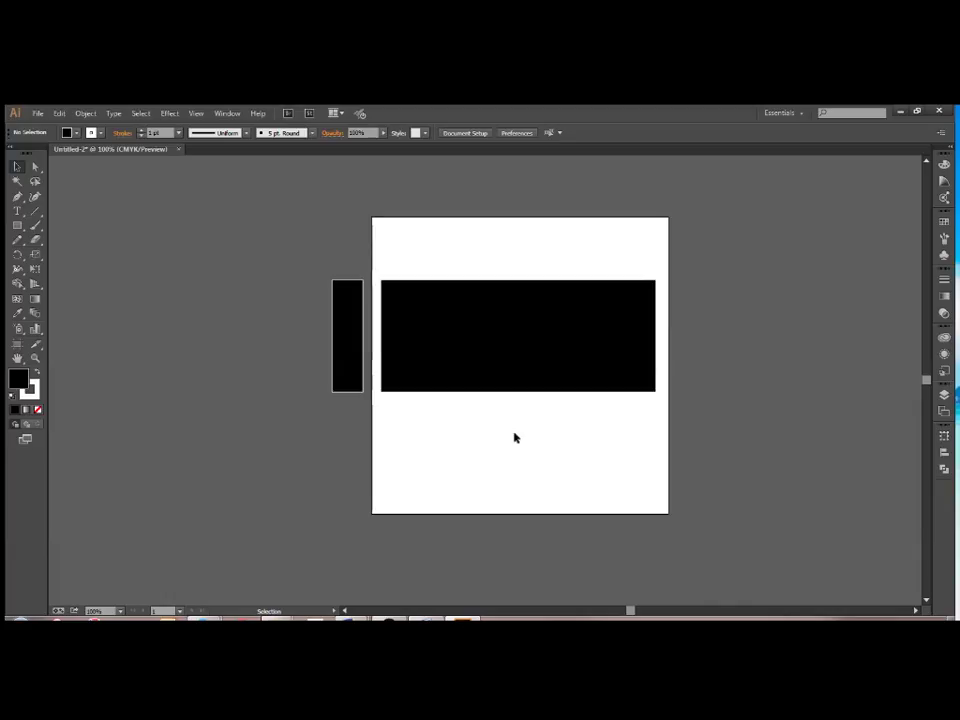
click(17, 342)
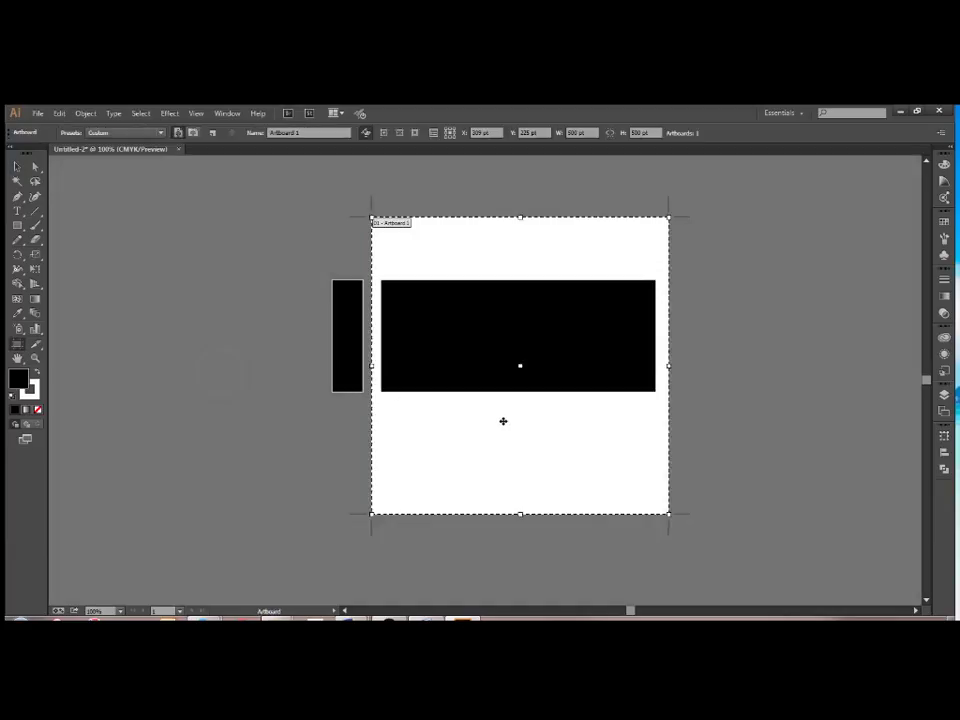
drag(529, 414, 322, 455)
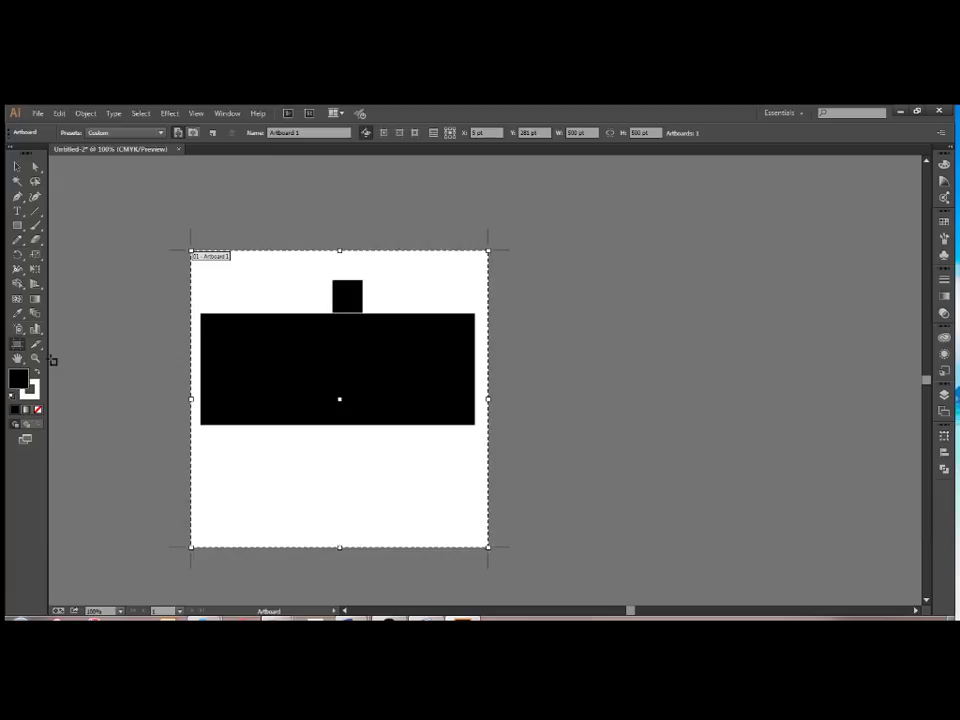
key(v)
key(ctrl+z)
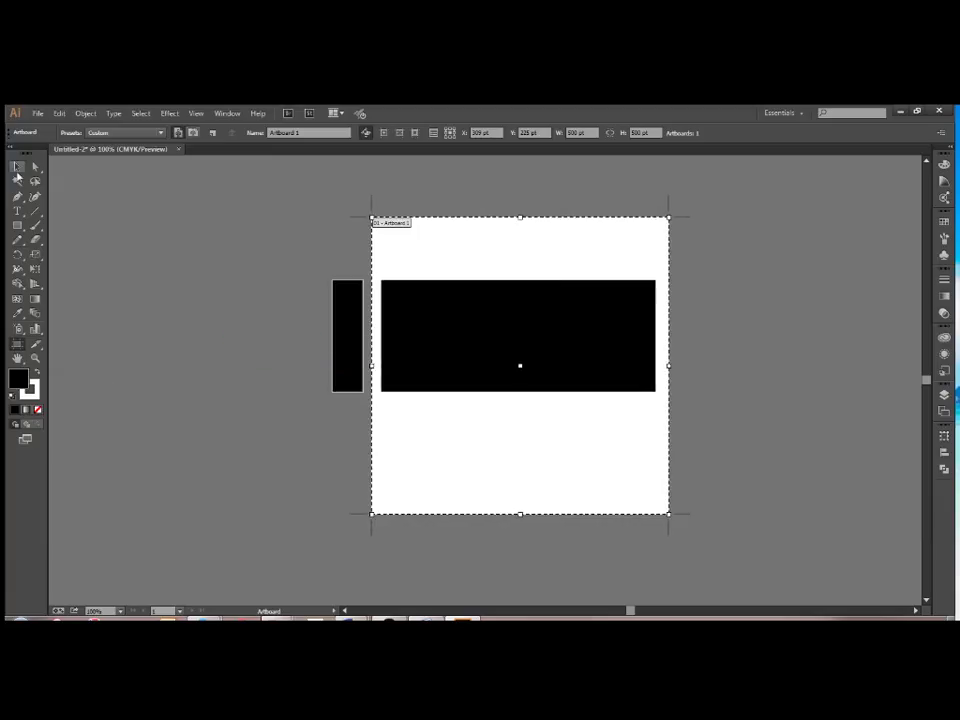
click(17, 173)
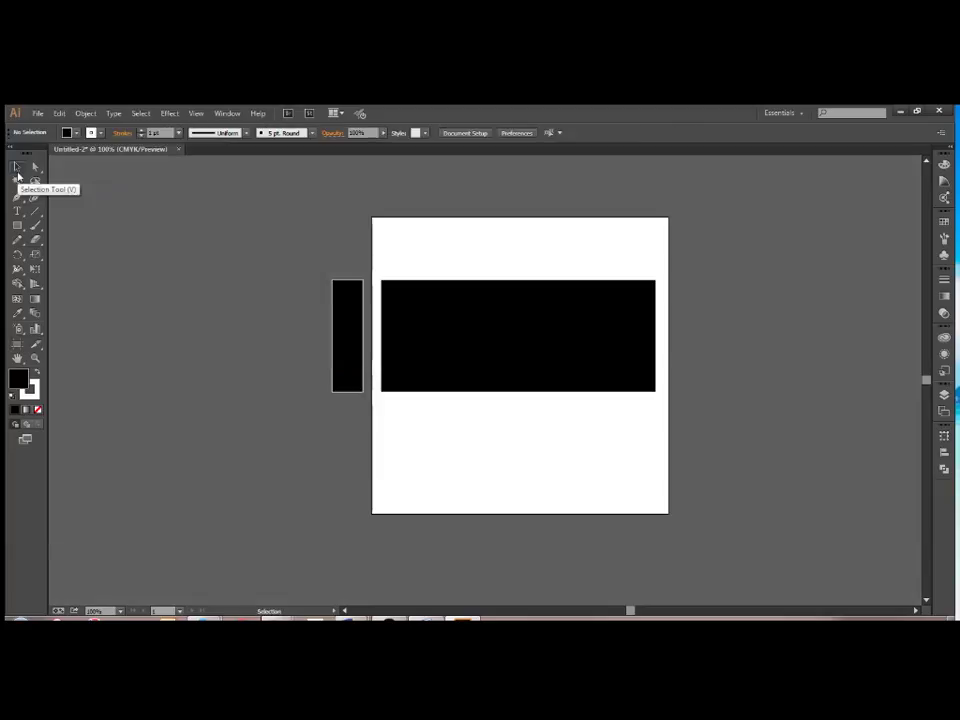
click(206, 280)
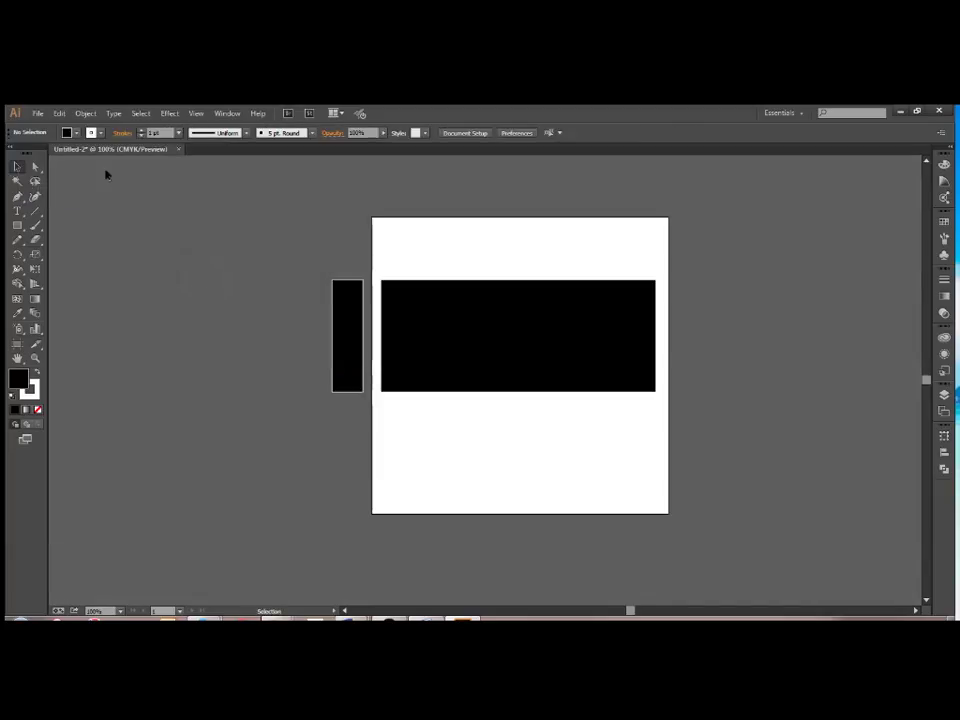
Step: Save the document as 'test artboards.ai' with the default Illustrator options
click(38, 114)
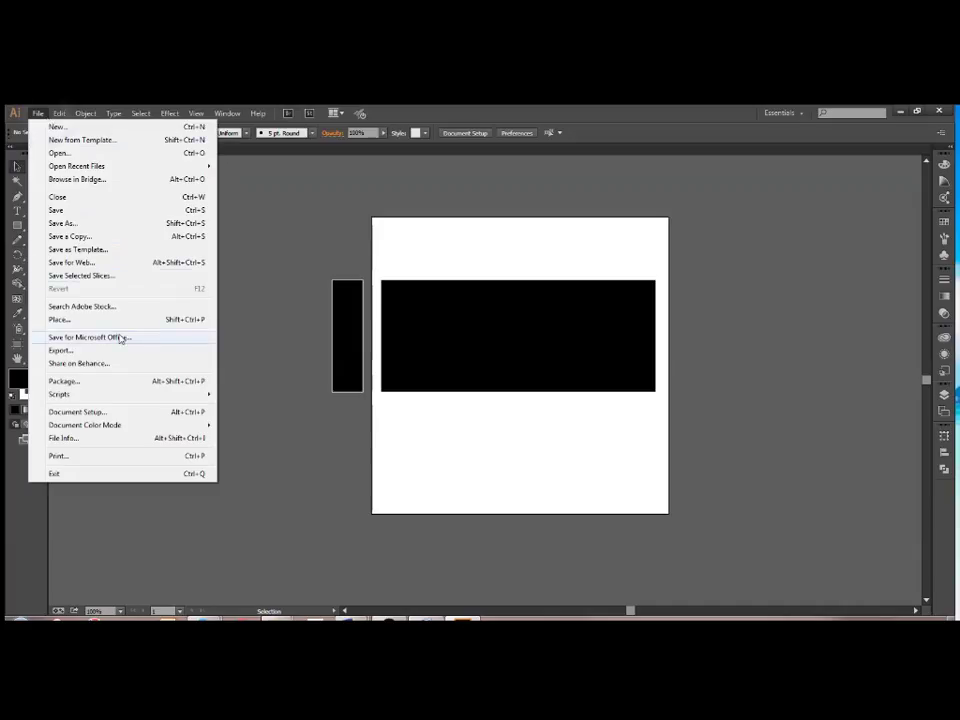
click(96, 211)
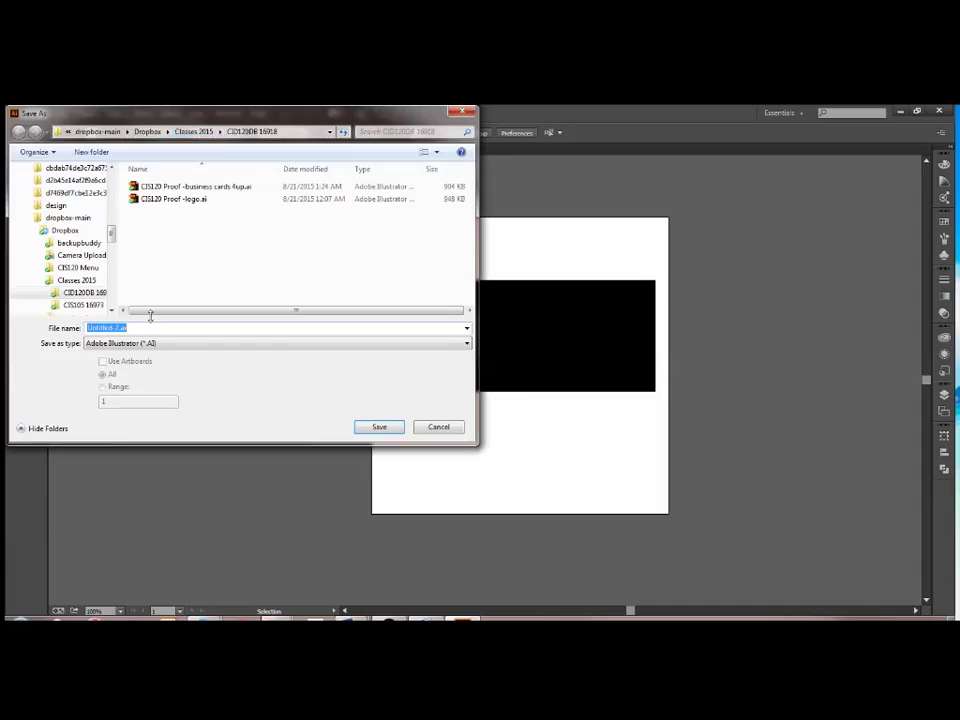
text(test artboards)
key(Return)
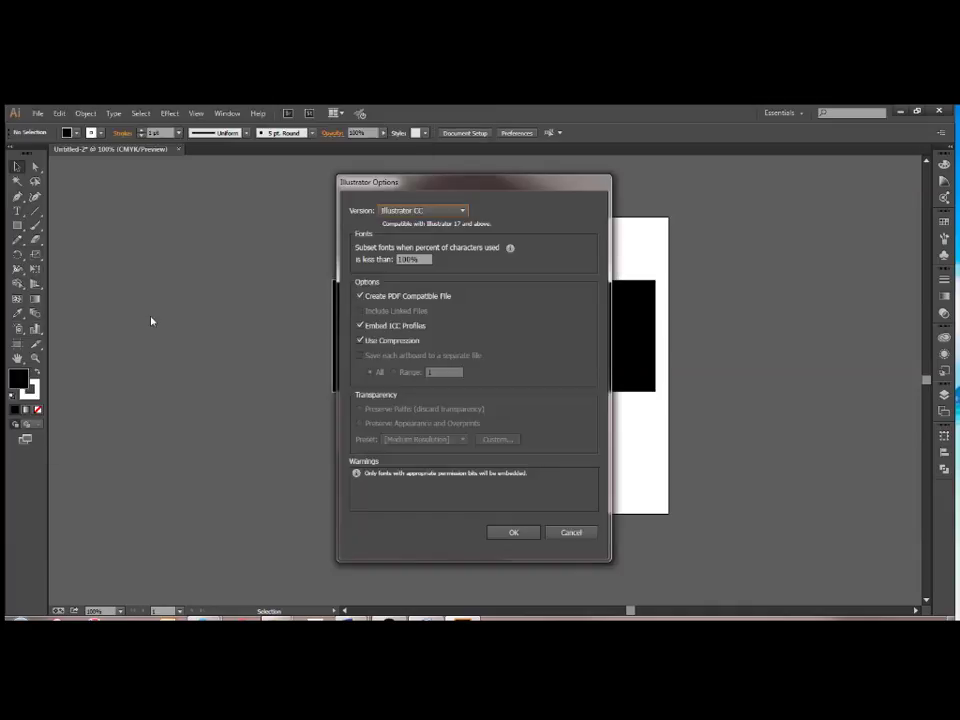
key(Return)
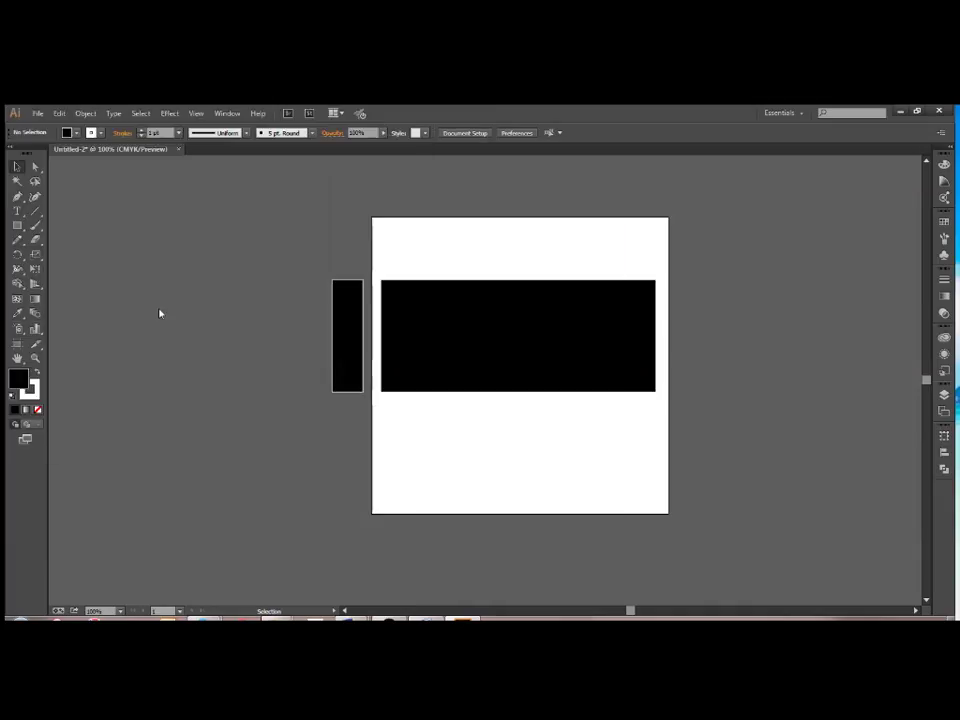
click(399, 339)
drag(454, 372, 463, 422)
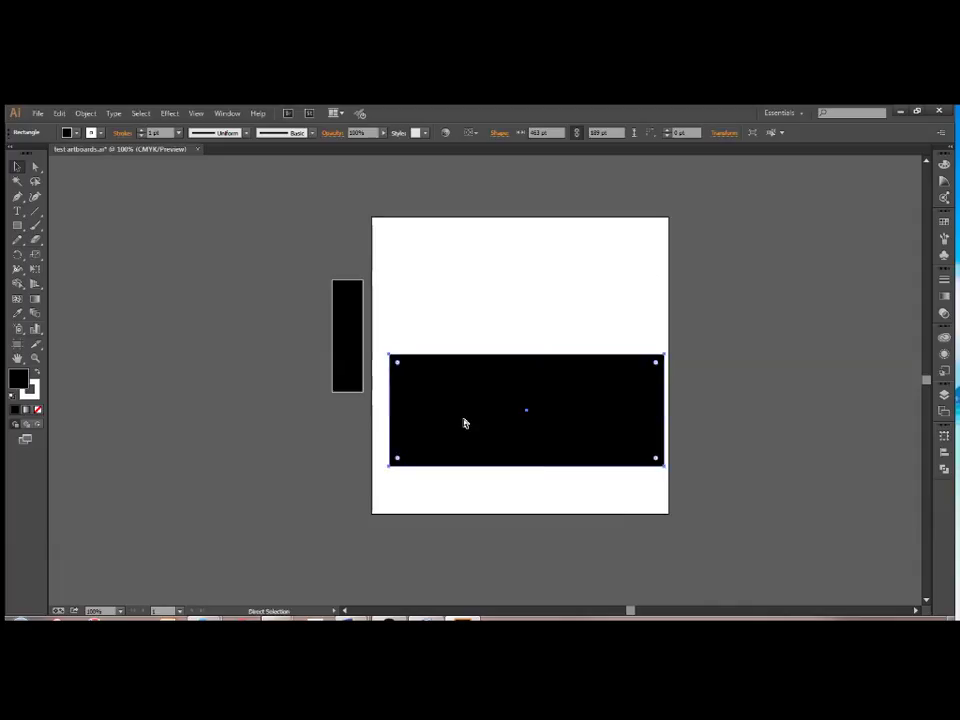
drag(463, 423, 397, 296)
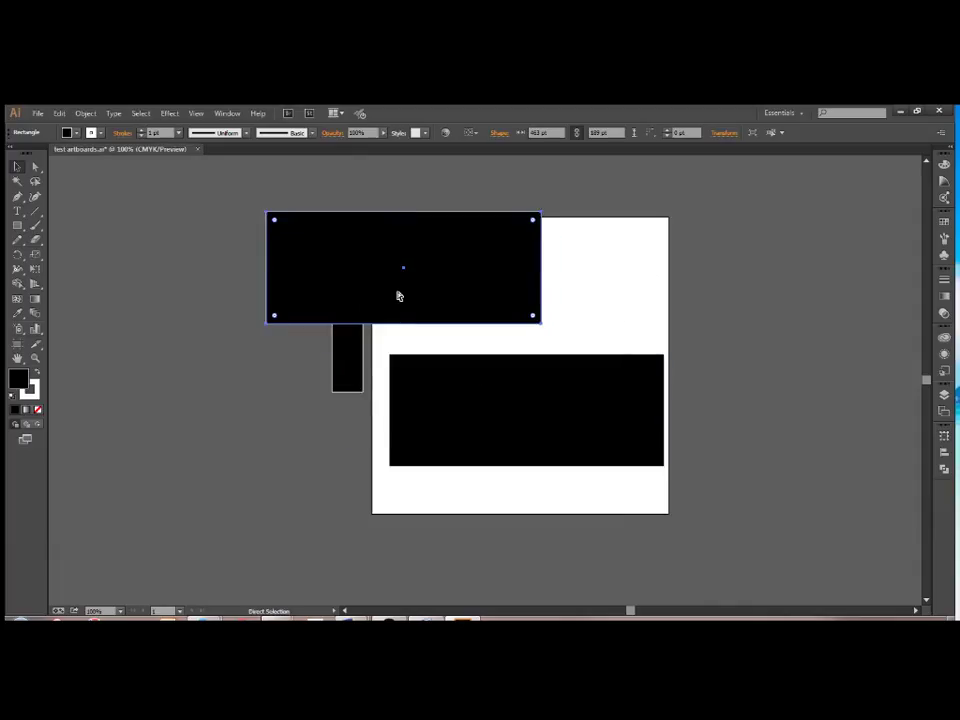
key(ctrl+v)
drag(422, 383, 244, 424)
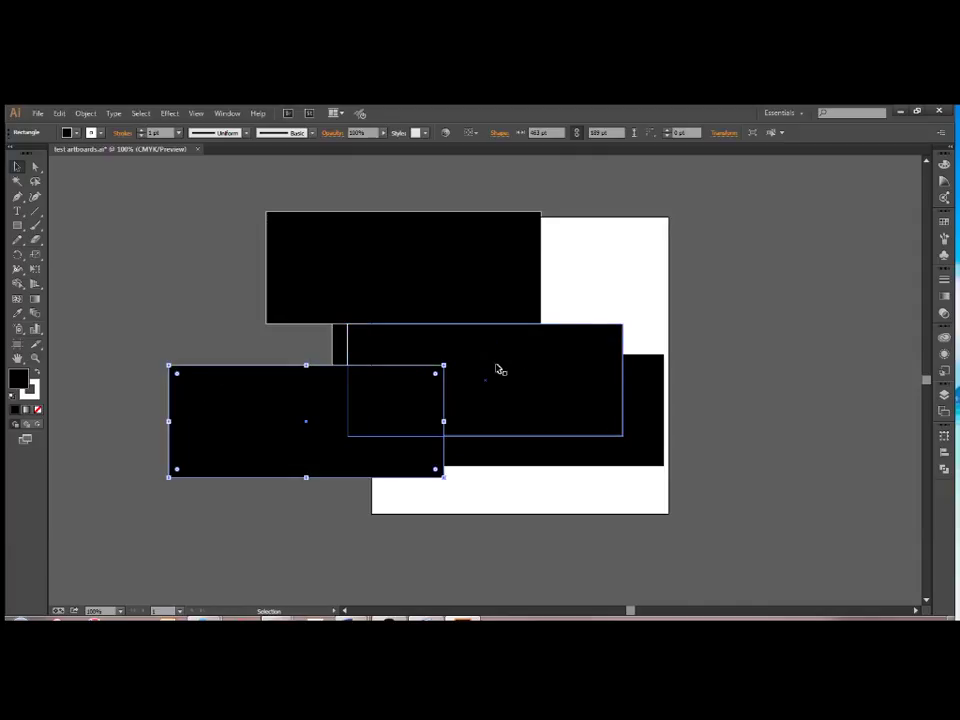
key(ctrl+v)
drag(499, 369, 643, 296)
key(ctrl+v)
drag(575, 401, 570, 508)
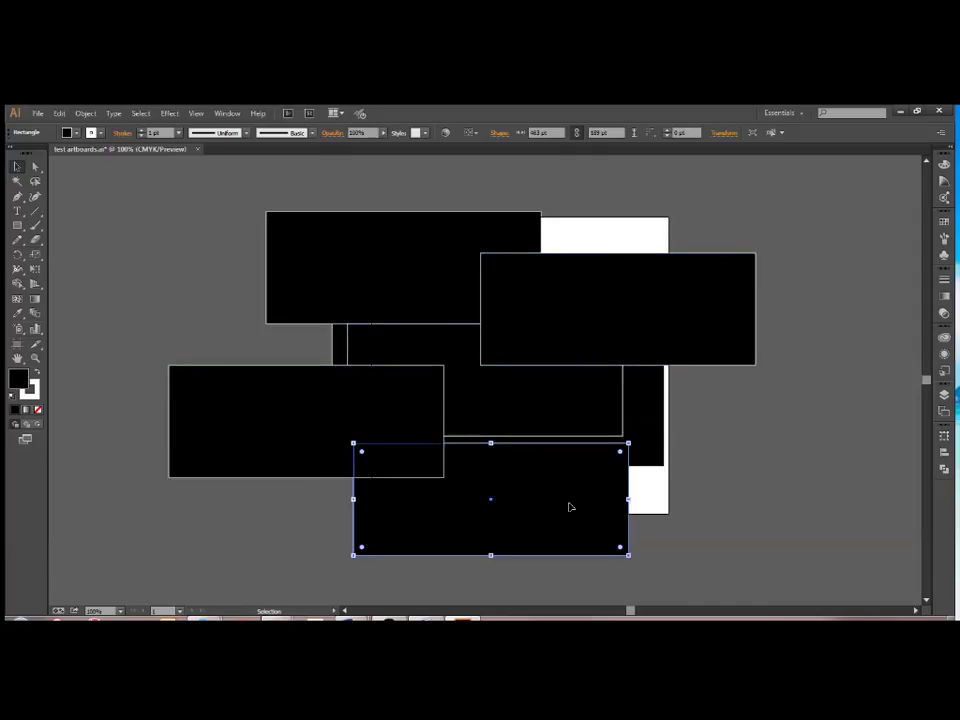
click(748, 481)
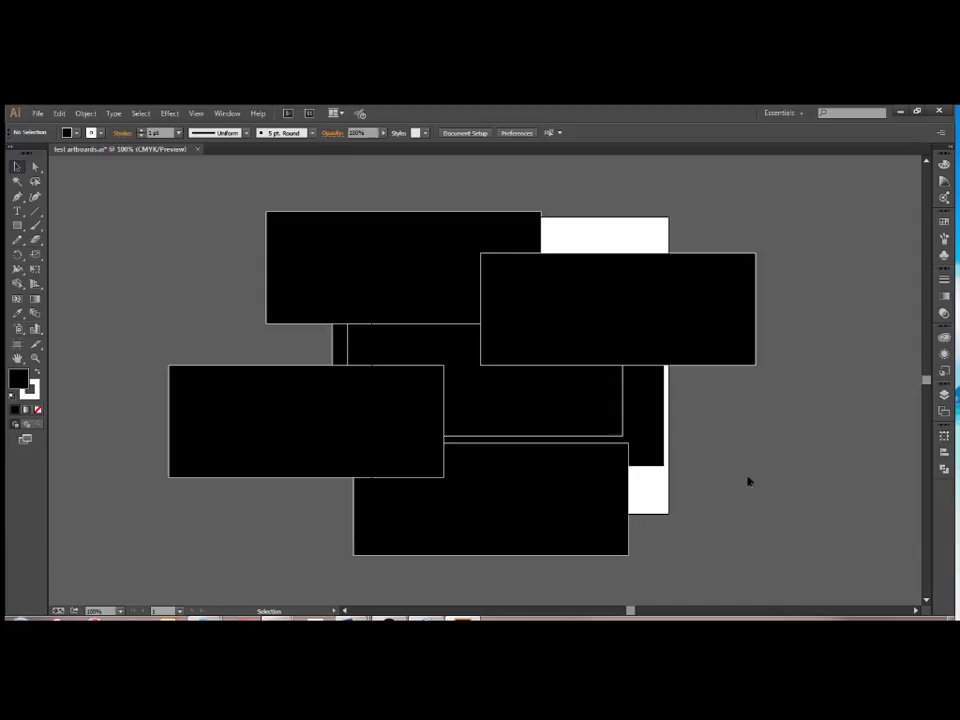
click(36, 115)
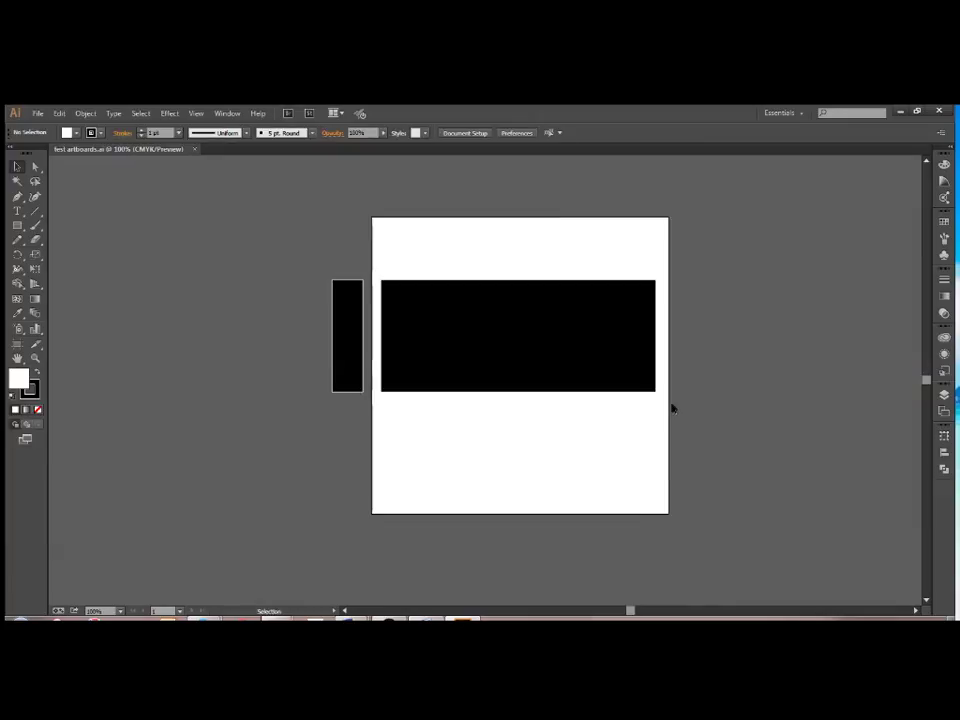
Step: Place the small rectangle below the black bar and enter artboard editing via Document Setup
drag(341, 335, 514, 389)
click(600, 448)
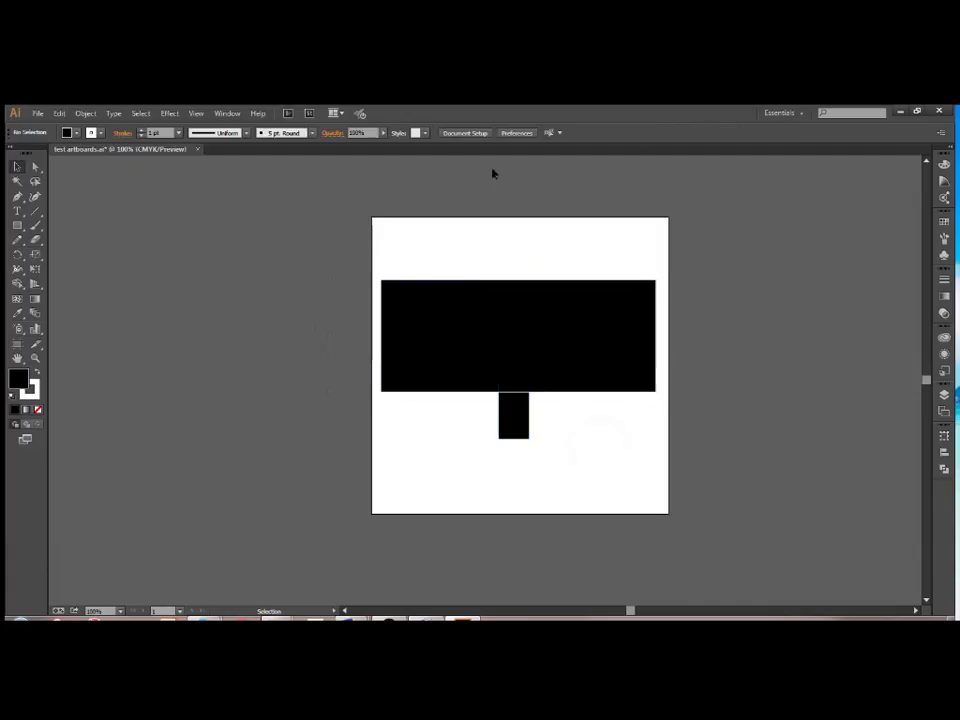
click(470, 133)
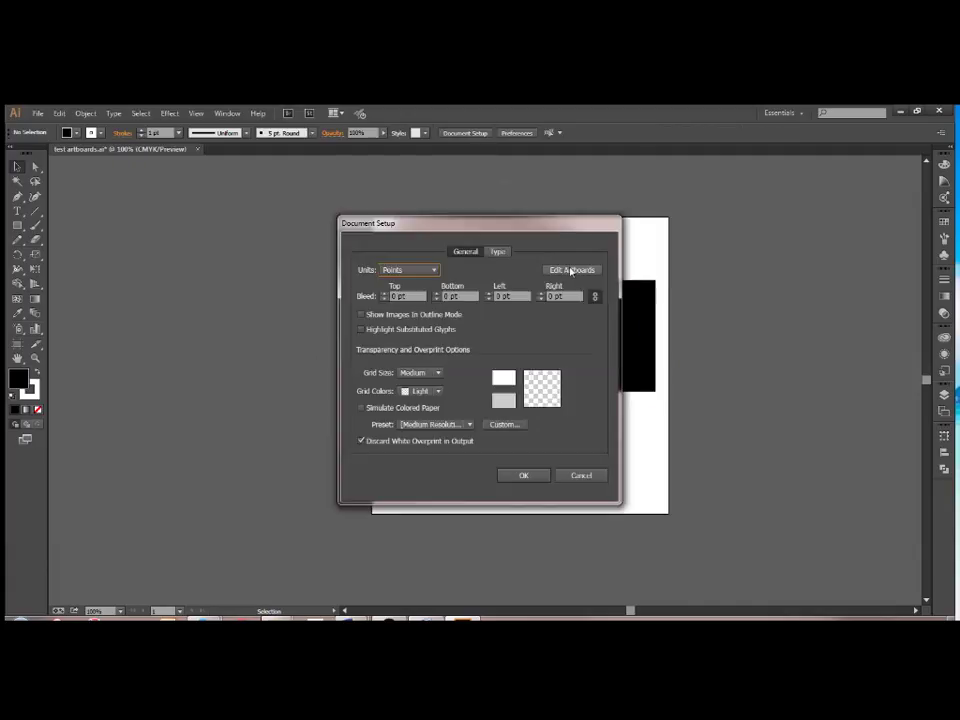
click(571, 271)
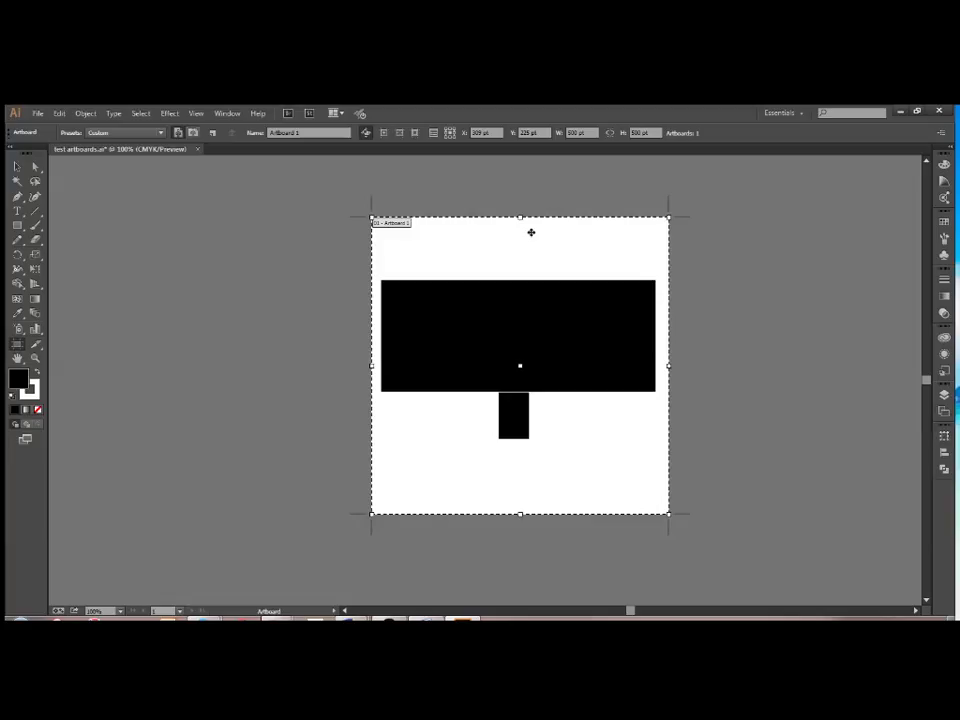
click(222, 112)
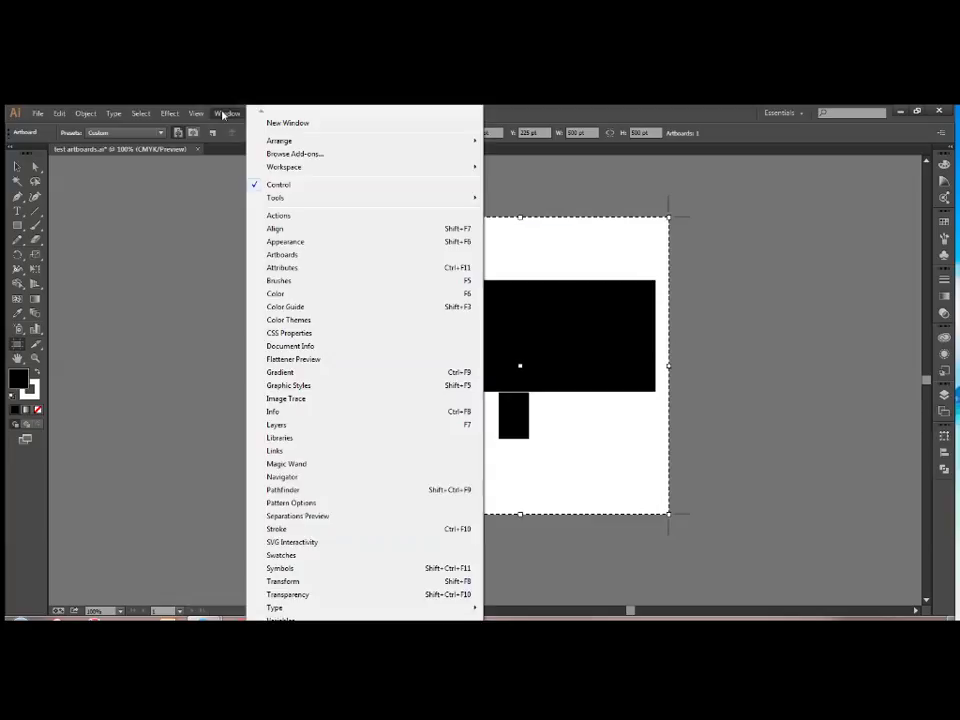
Step: Open the Artboards panel and float it over the canvas clear of the rectangle
click(296, 256)
click(896, 403)
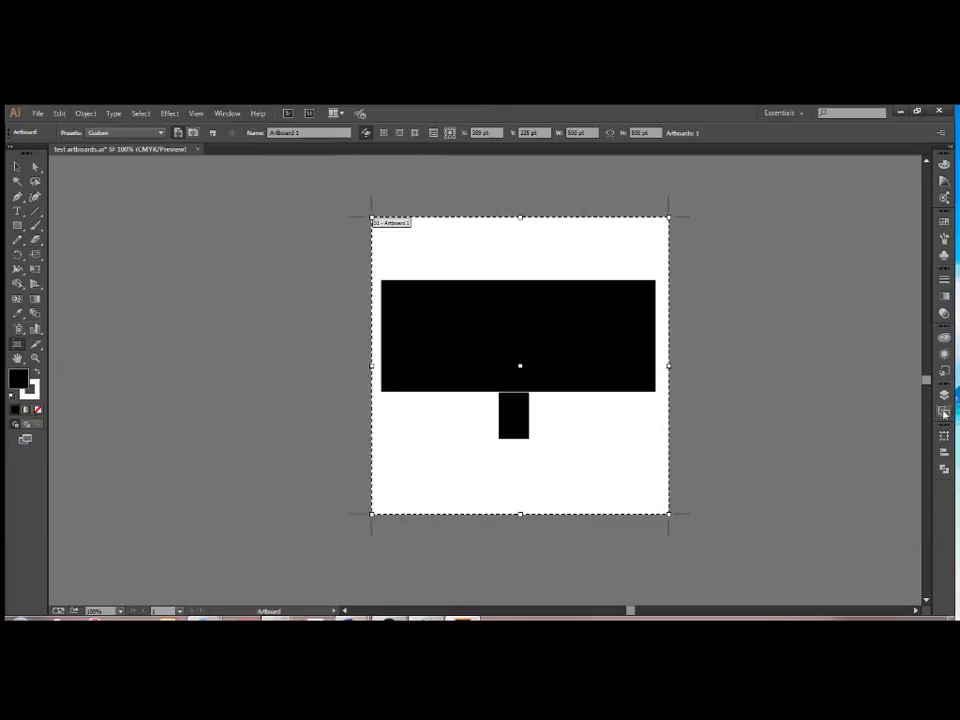
click(944, 412)
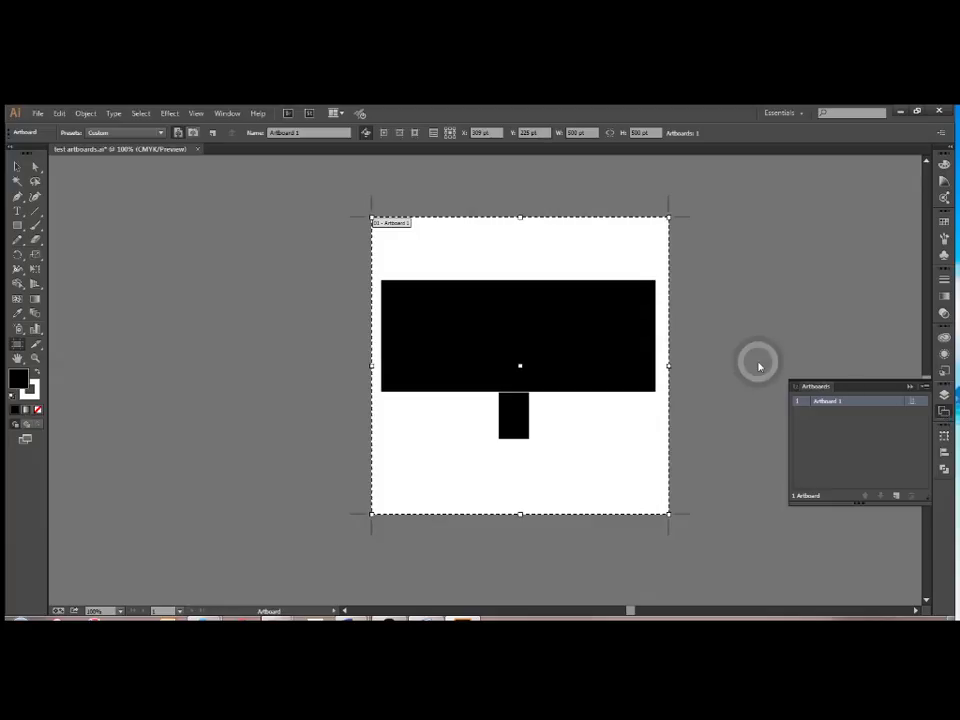
drag(815, 386, 211, 212)
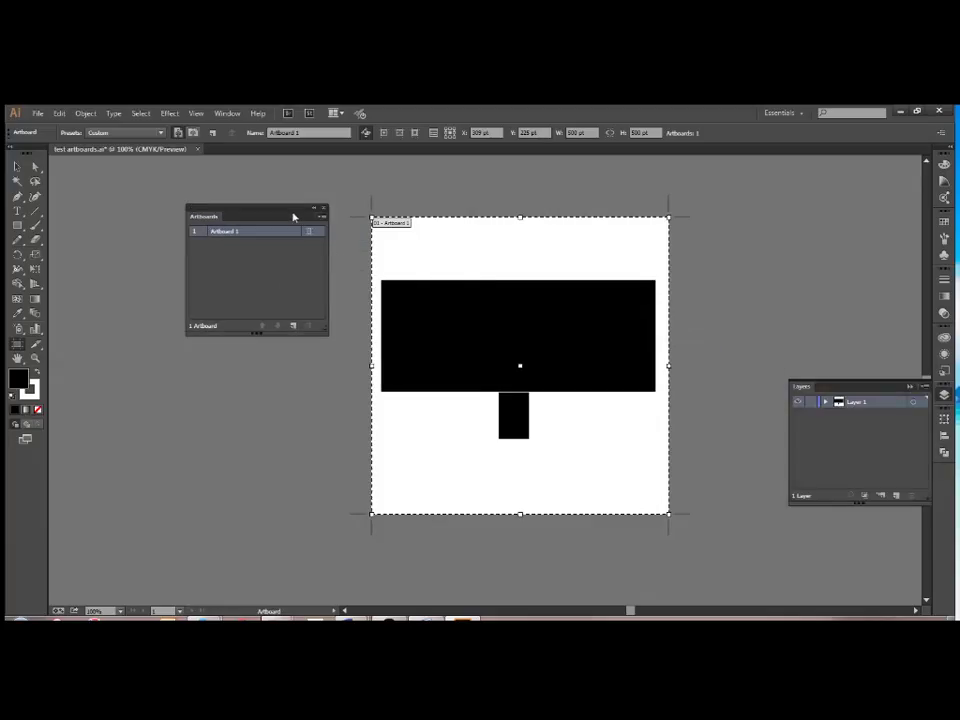
drag(285, 210, 421, 282)
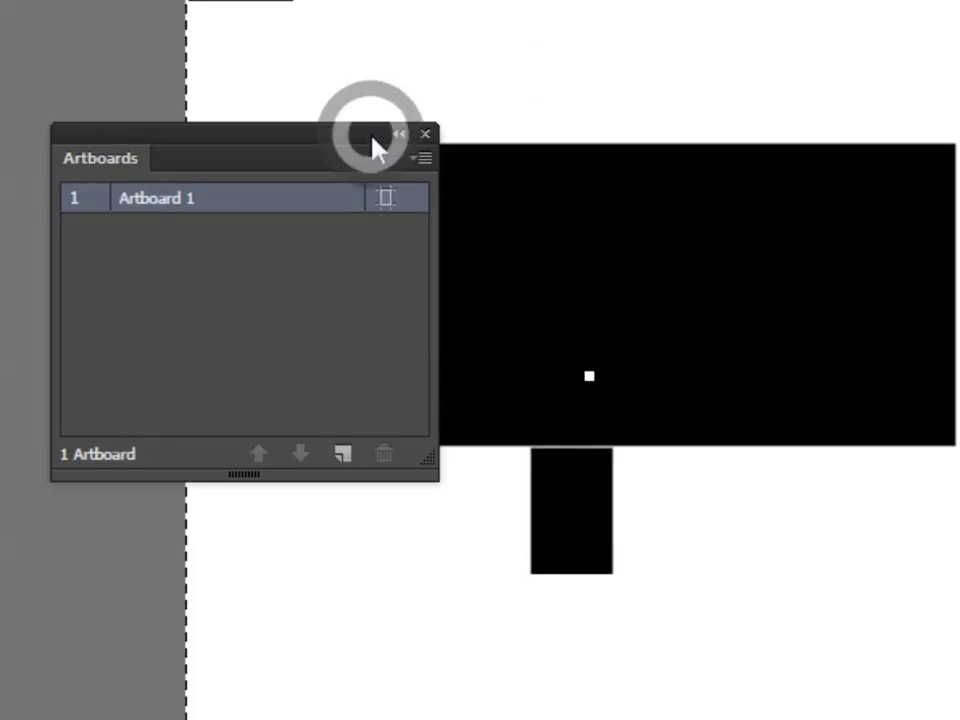
drag(370, 136, 606, 212)
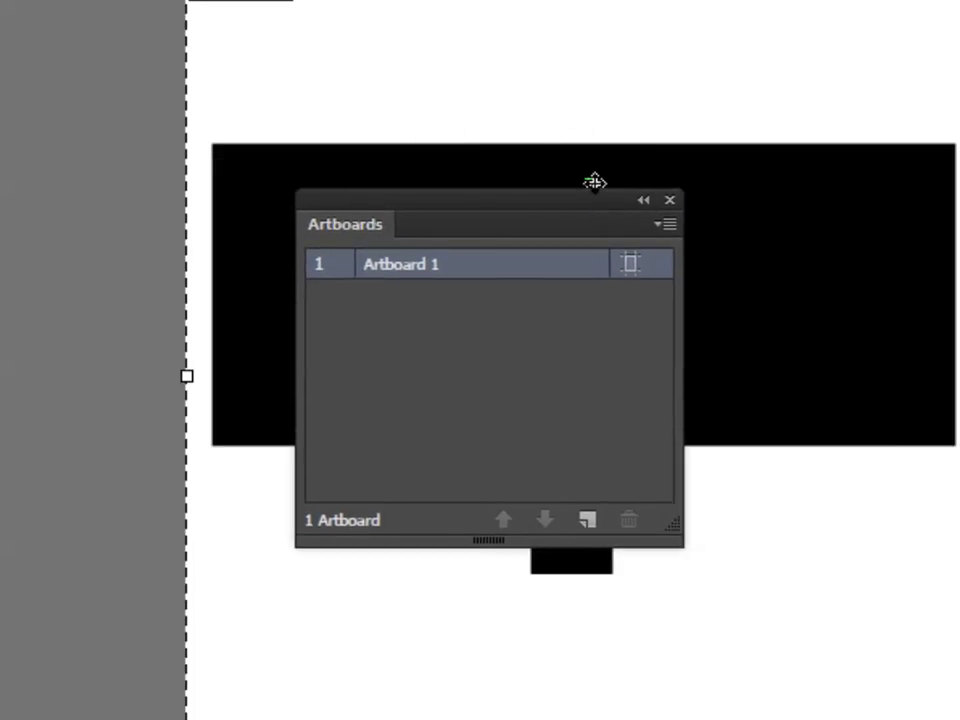
click(664, 230)
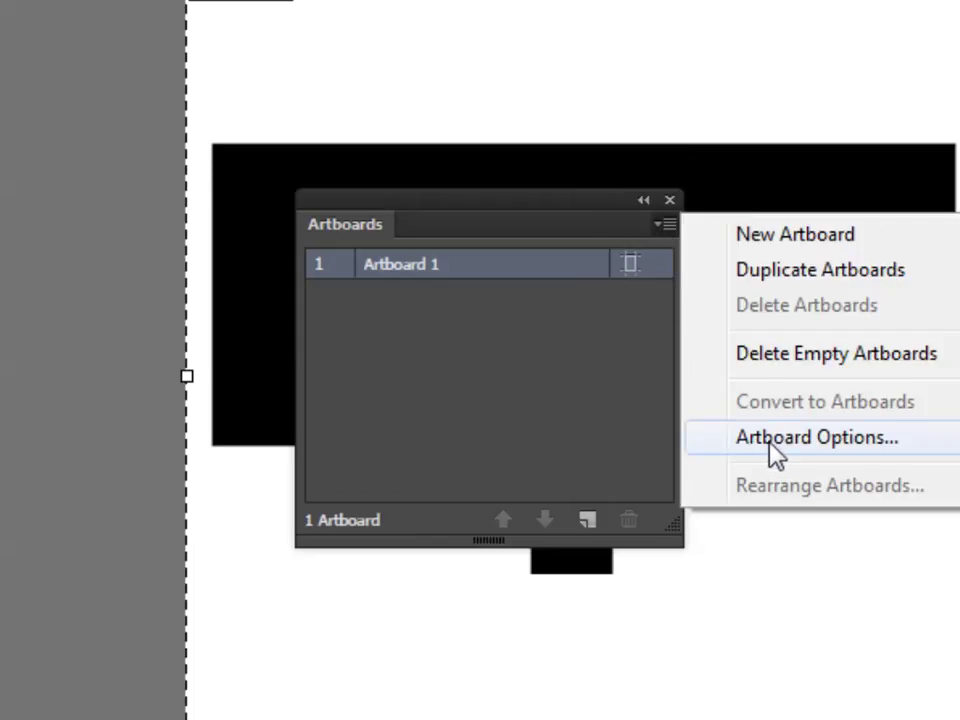
Step: Rename Artboard 1 to 'art1' and open its Artboard Options
double_click(422, 265)
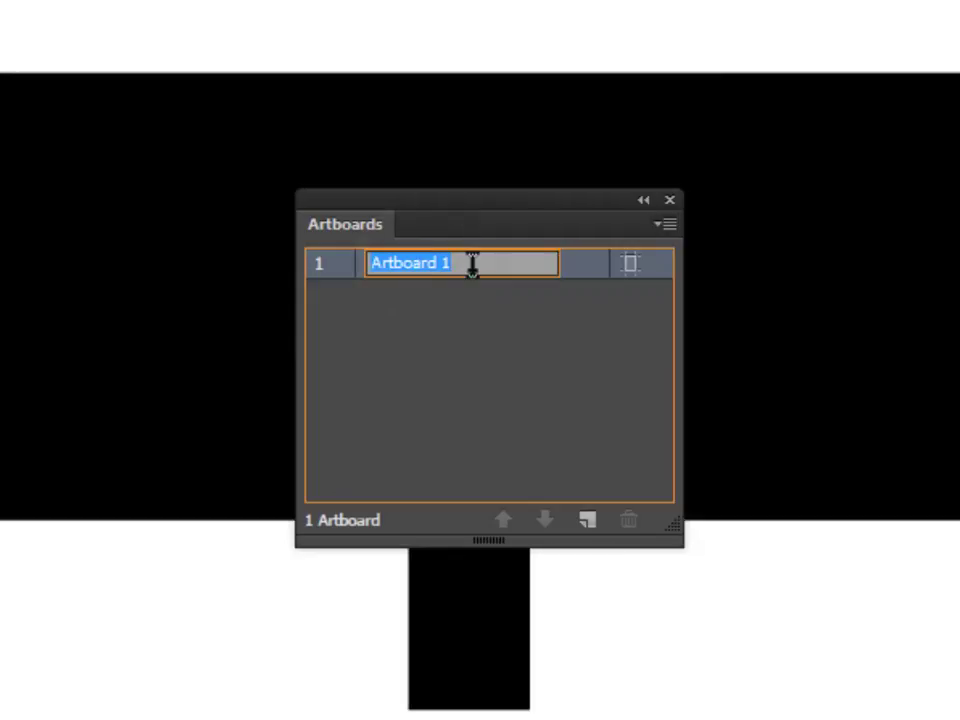
text(art1)
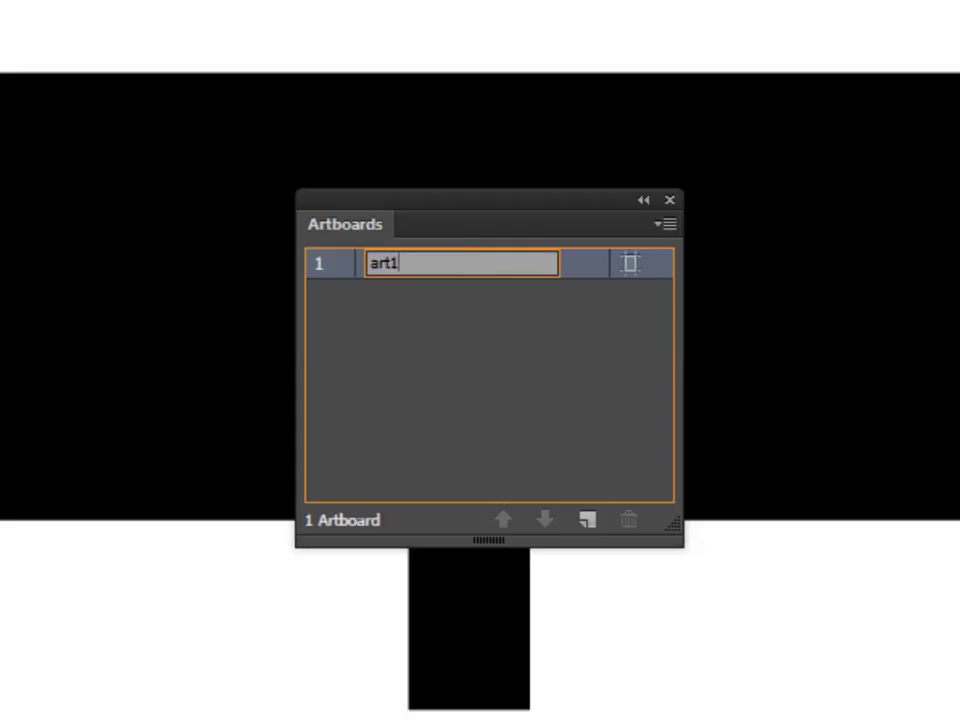
key(Return)
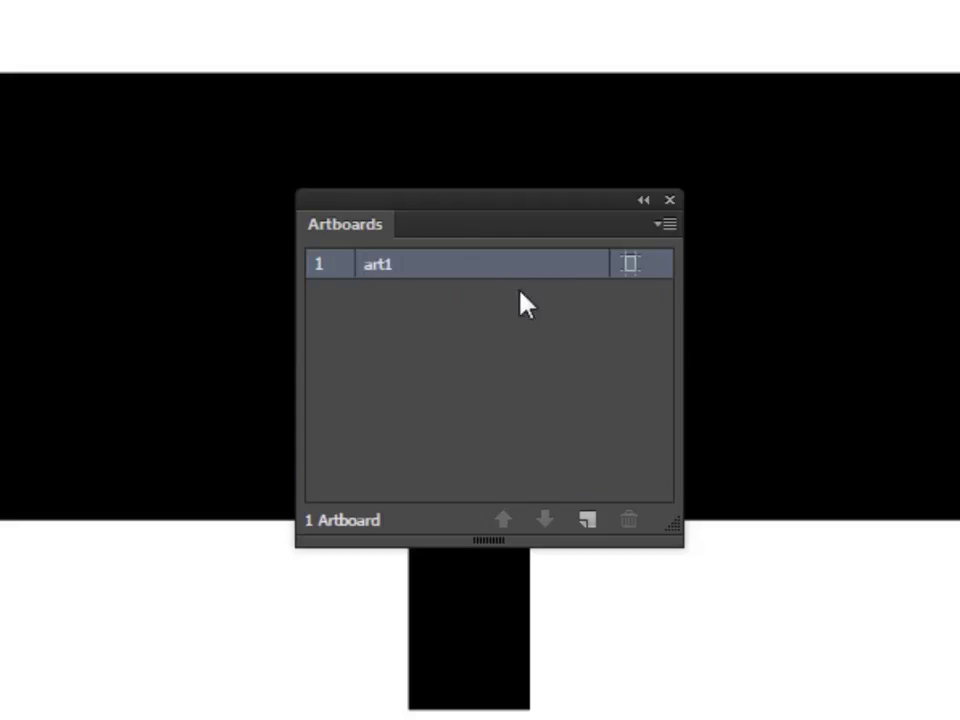
click(665, 225)
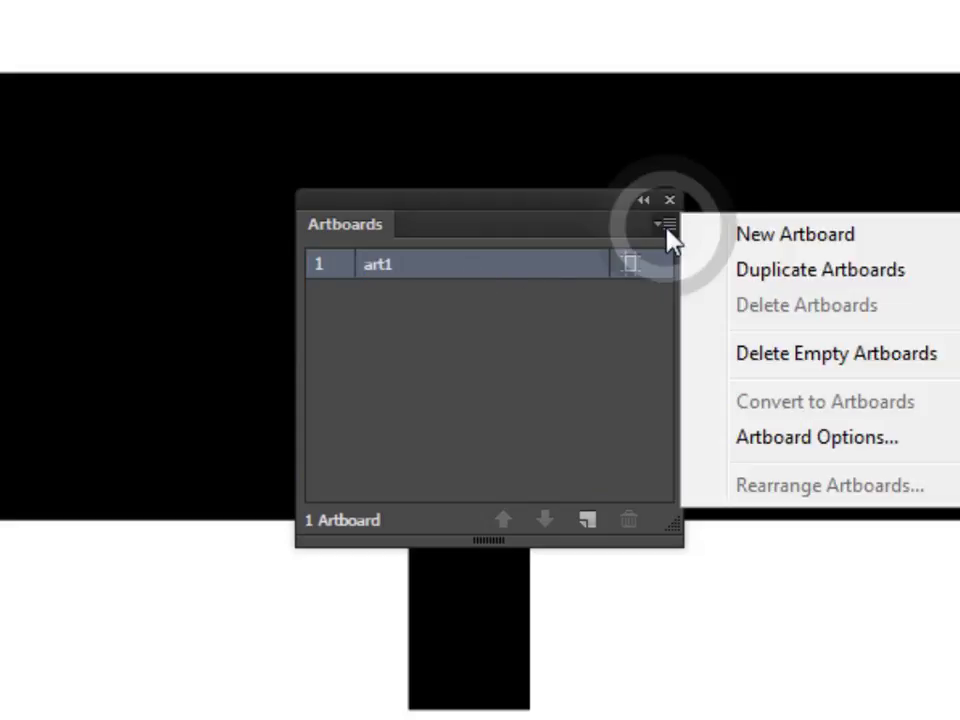
click(889, 437)
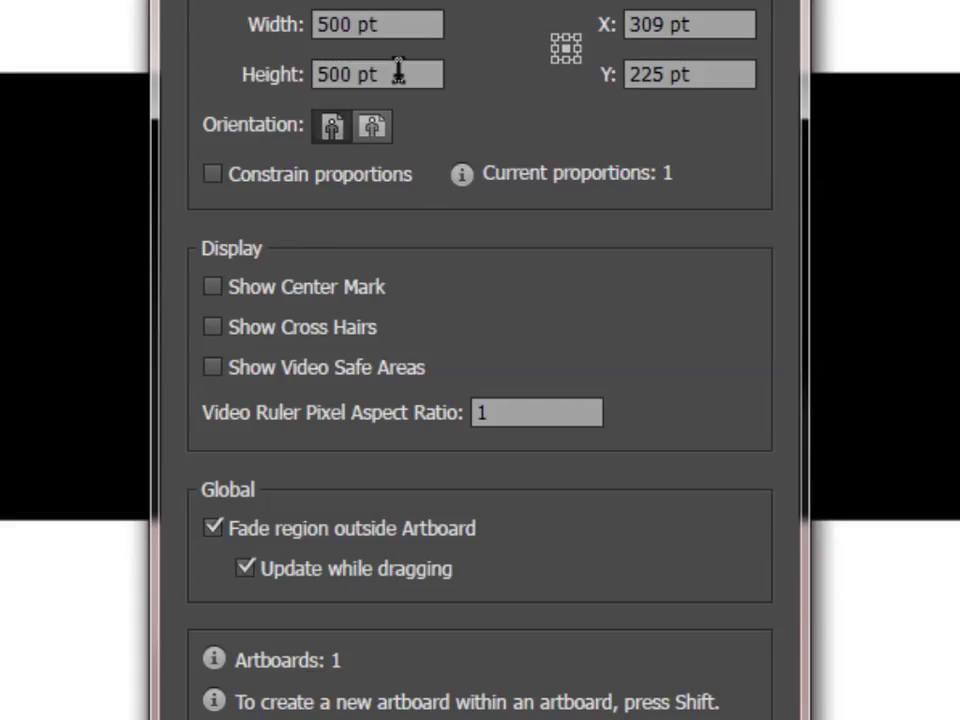
click(567, 45)
click(567, 59)
click(396, 66)
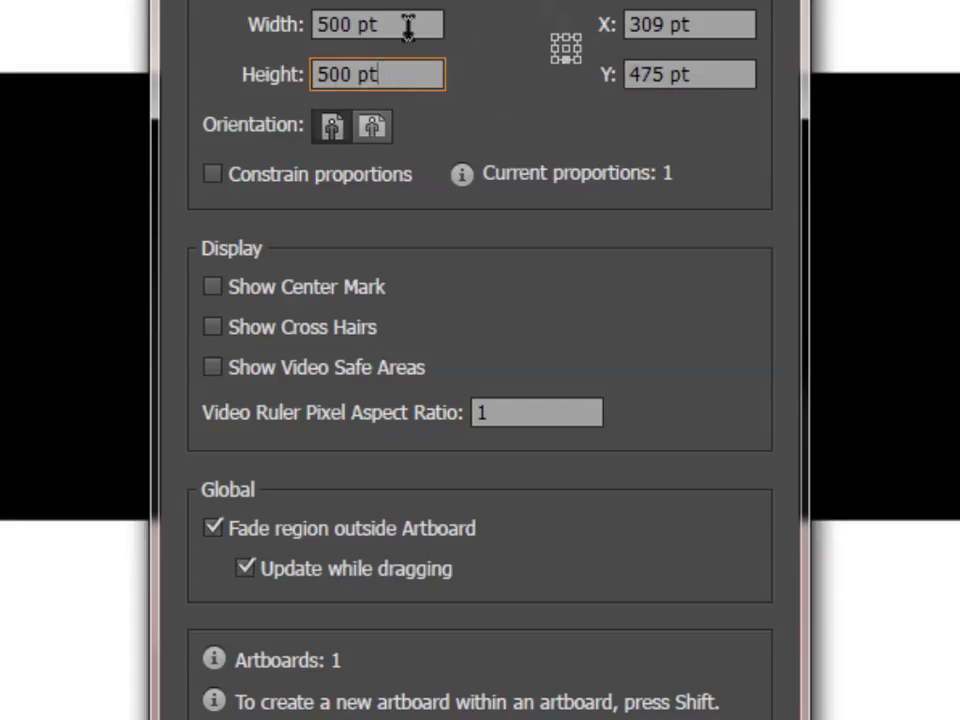
drag(407, 26, 199, 47)
text(7)
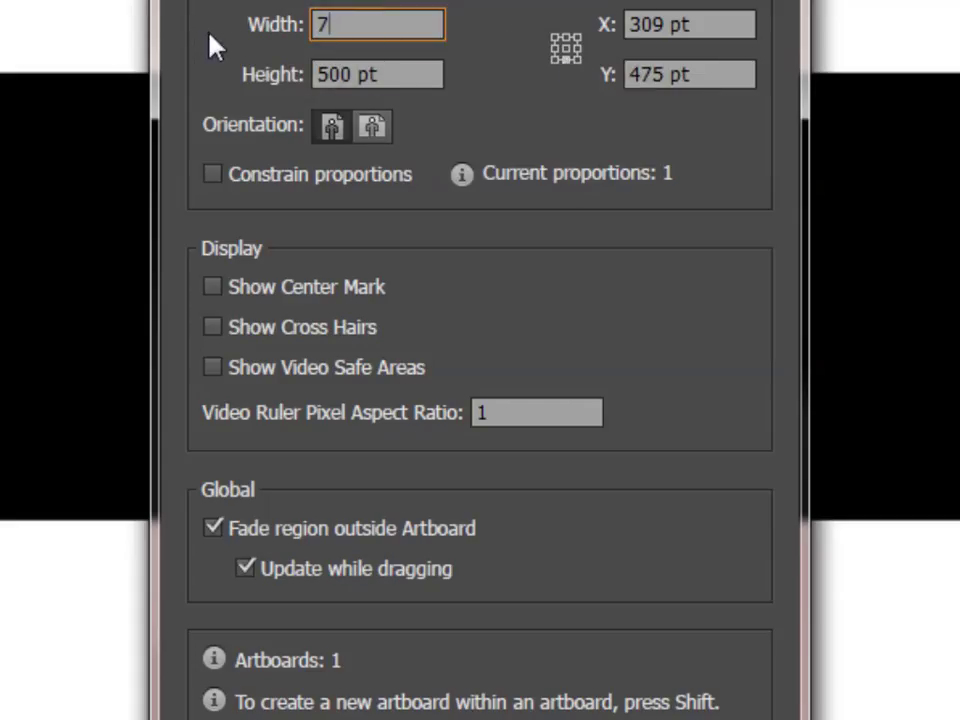
text(00)
click(570, 60)
key(Tab)
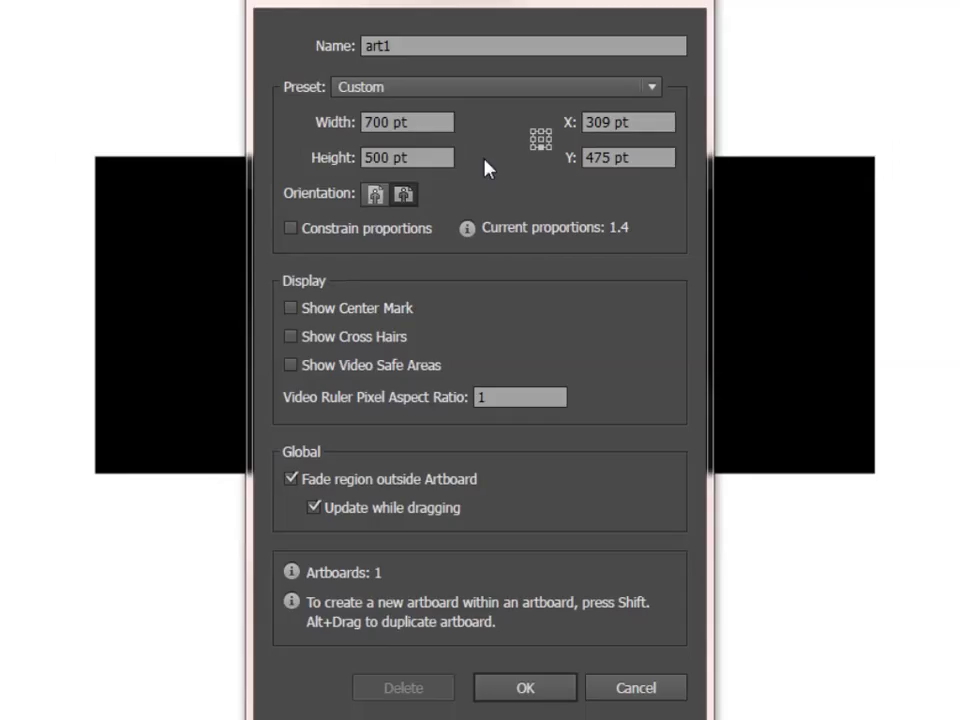
click(542, 148)
click(392, 45)
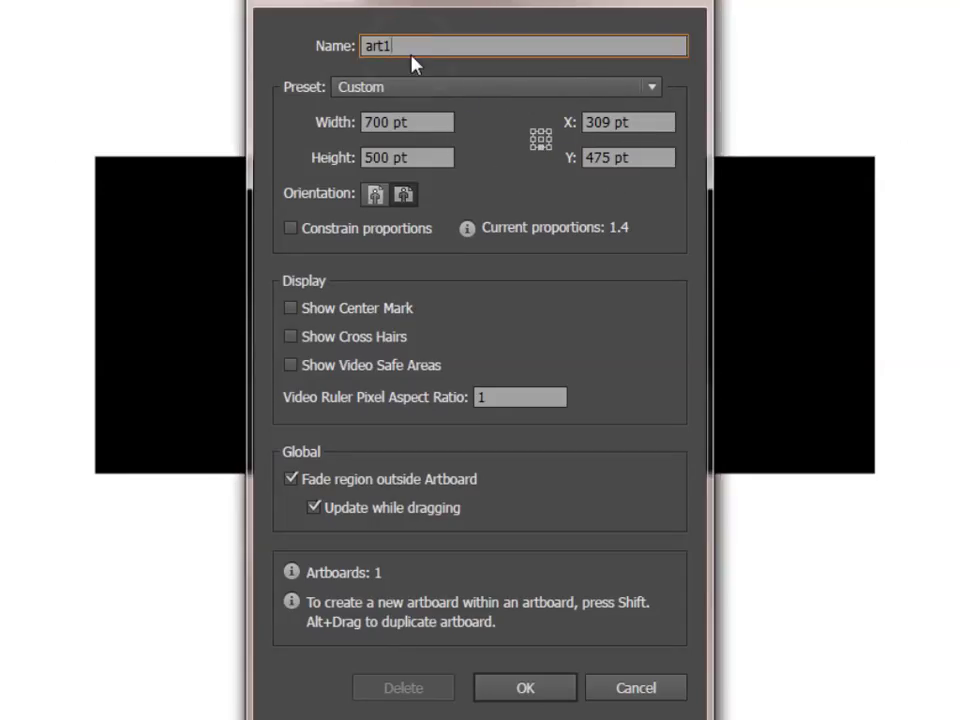
click(426, 156)
click(421, 118)
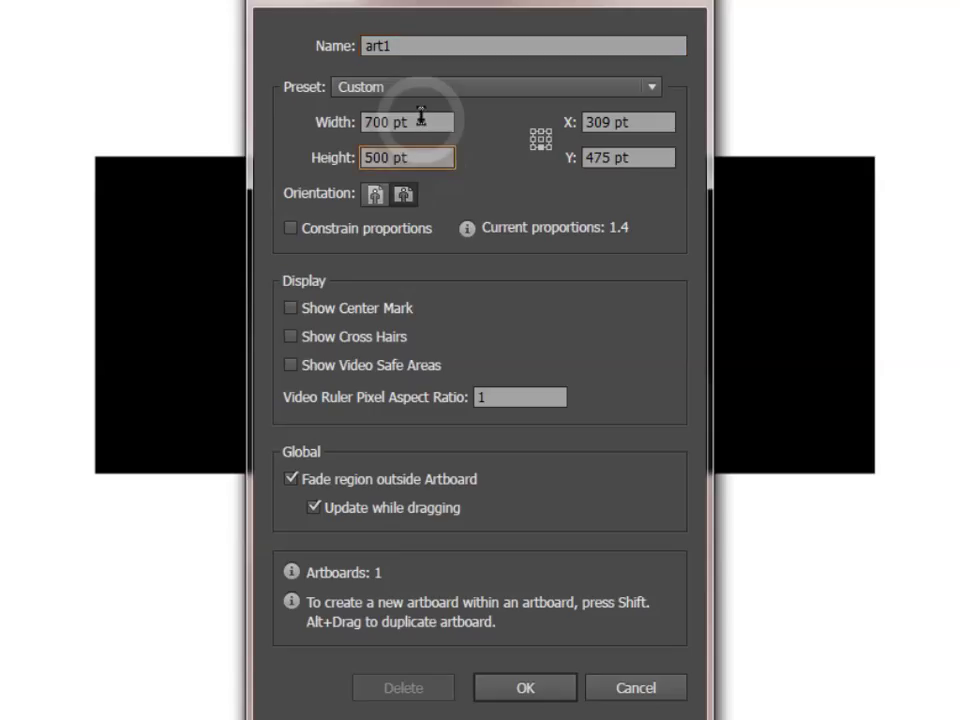
click(542, 149)
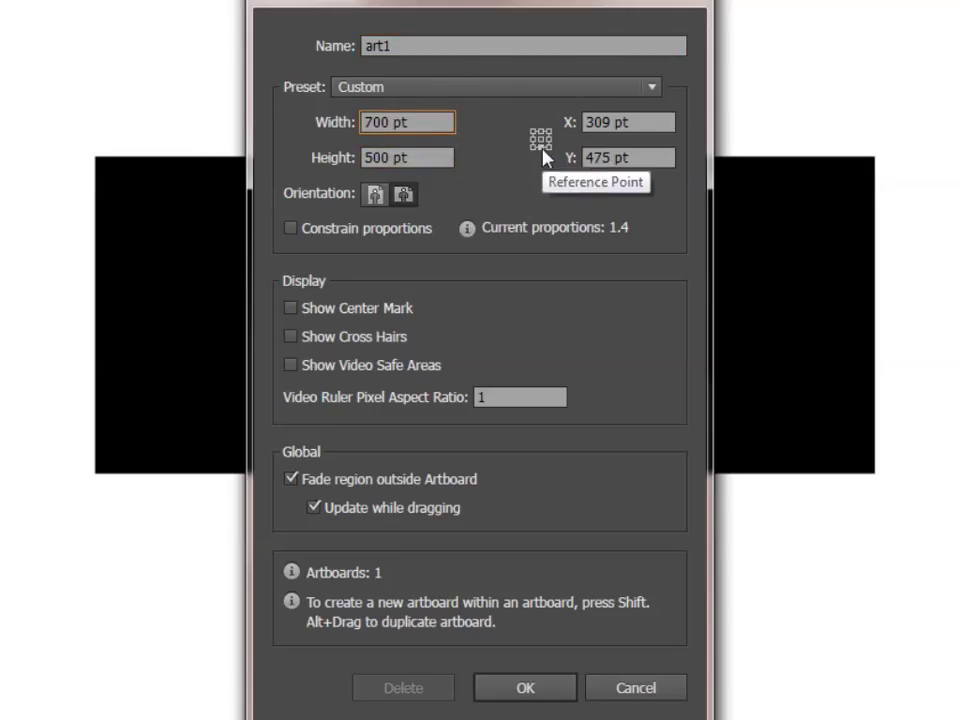
click(343, 233)
click(343, 233)
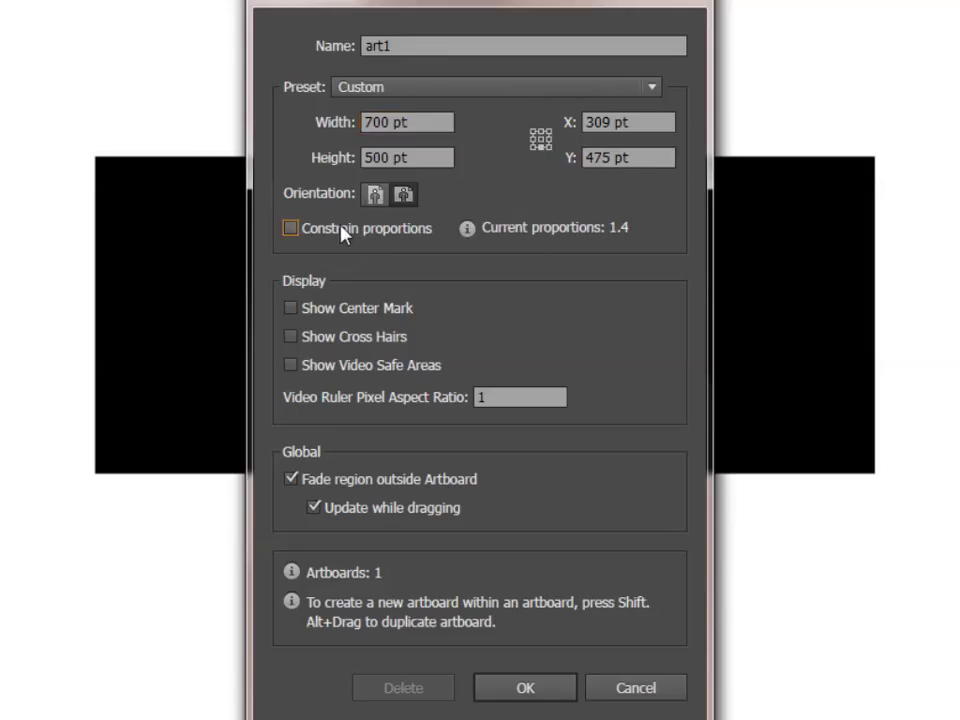
click(343, 233)
click(343, 233)
click(343, 233)
click(343, 233)
Step: Close the artboard options and resize art1 to W 500 pt by H 700 pt
click(550, 688)
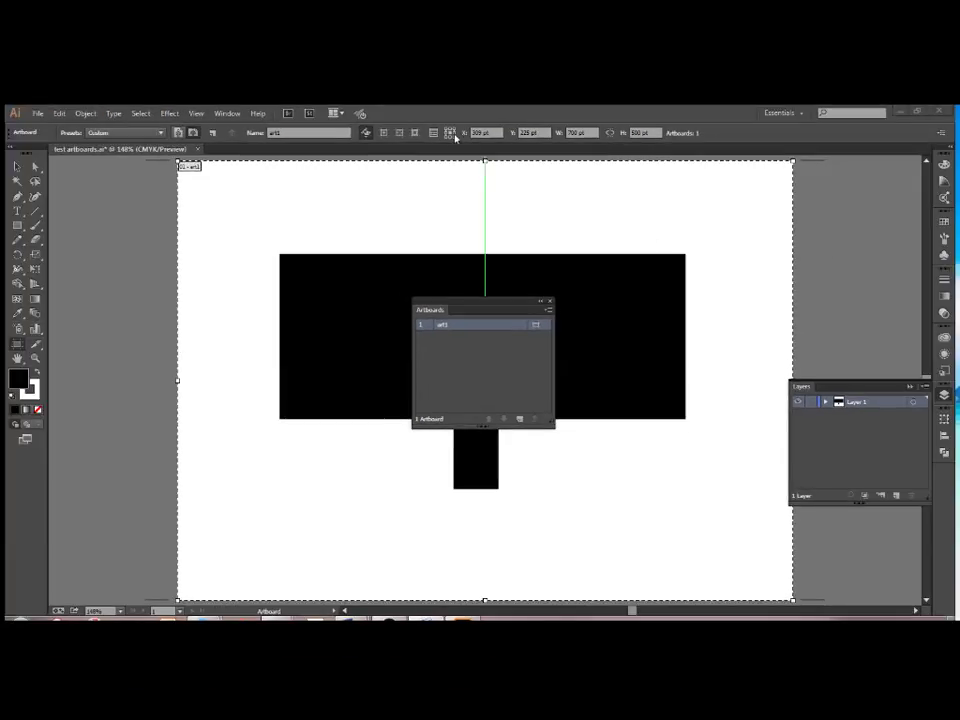
click(449, 136)
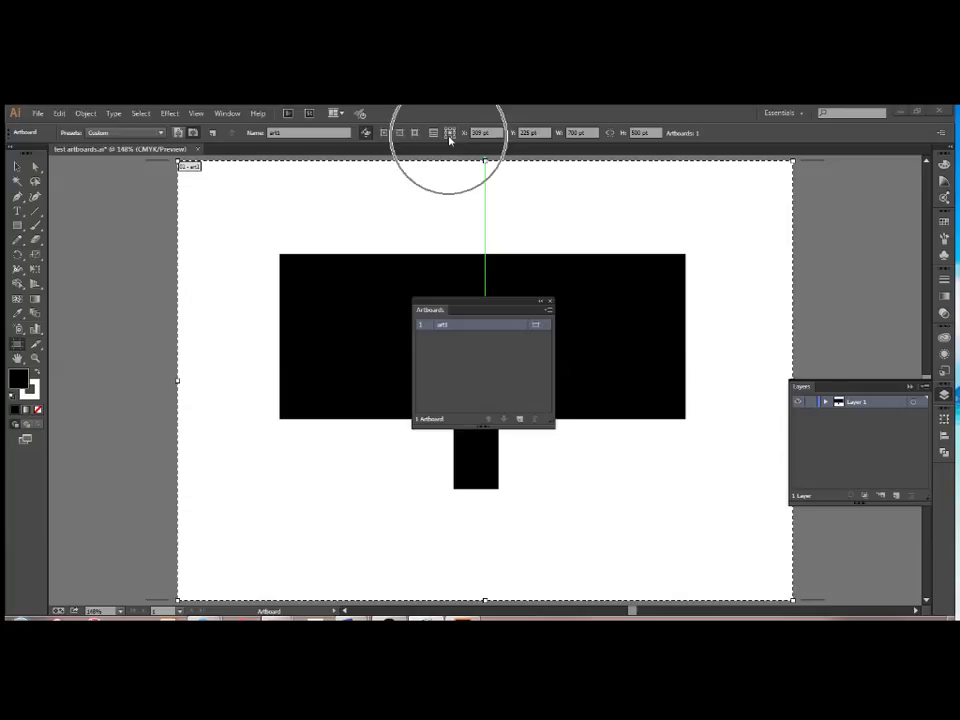
click(449, 136)
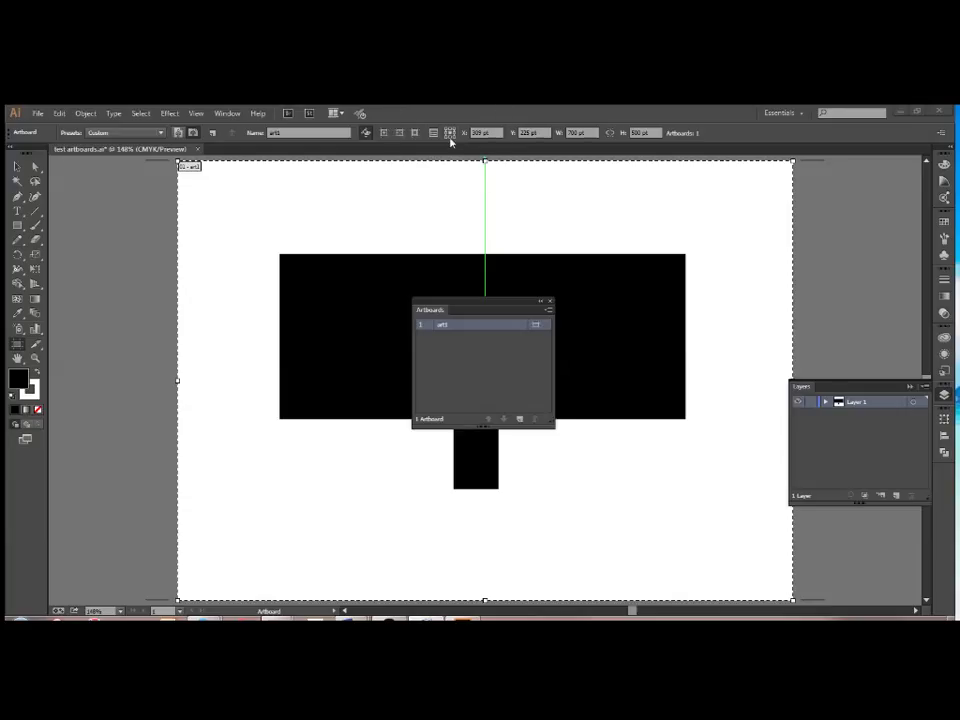
click(451, 140)
click(585, 133)
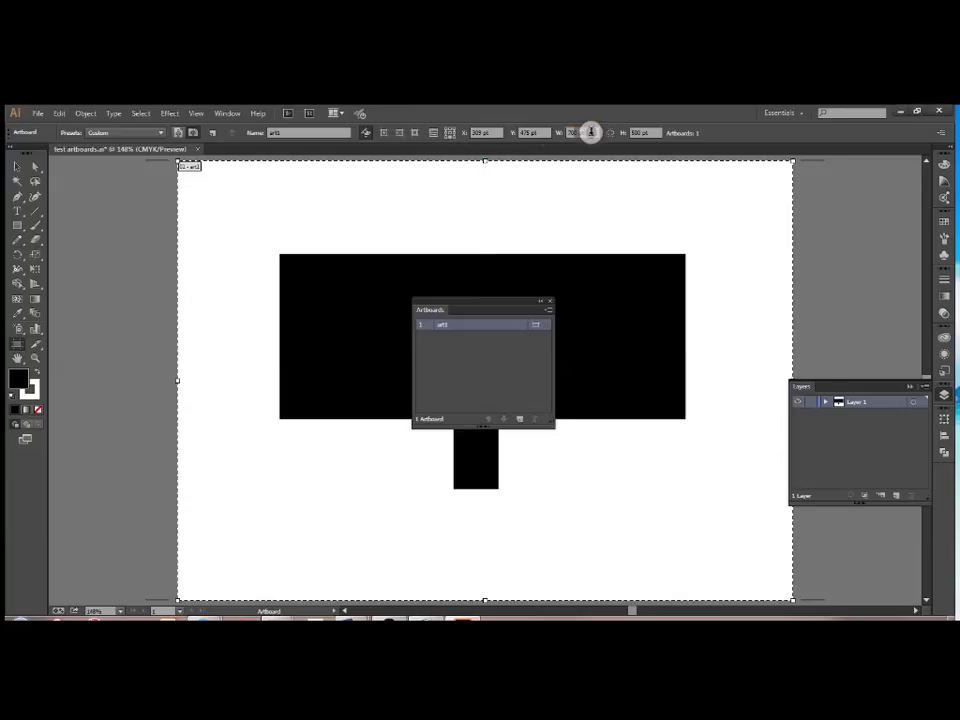
text(500)
click(655, 132)
text(700)
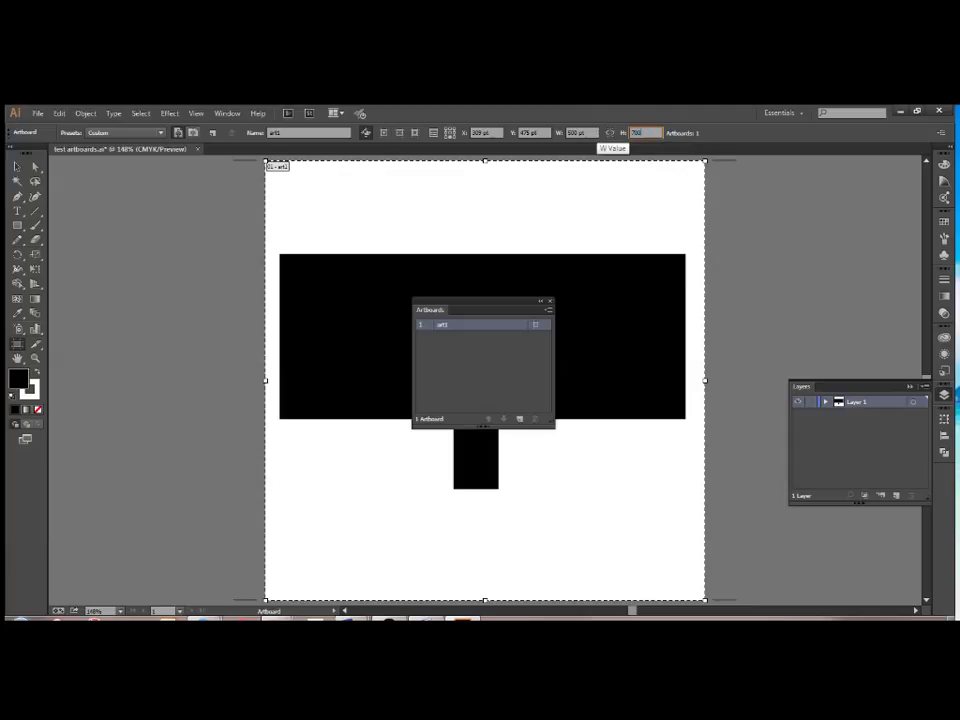
key(Return)
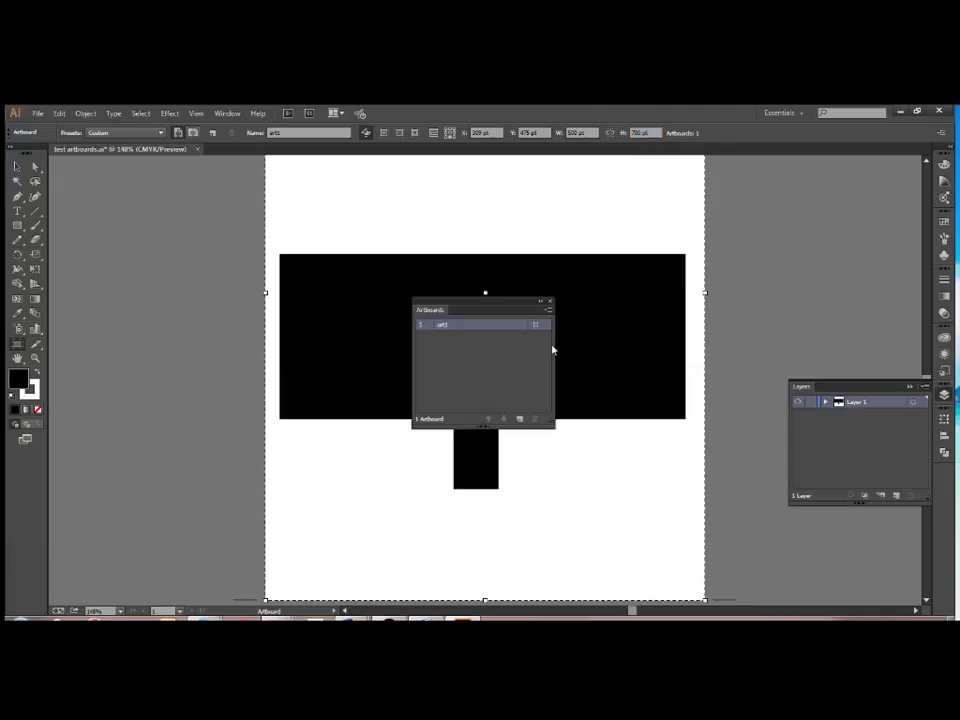
Step: Fit the portrait art1 artboard in the window from its Artboards panel entry
double_click(426, 328)
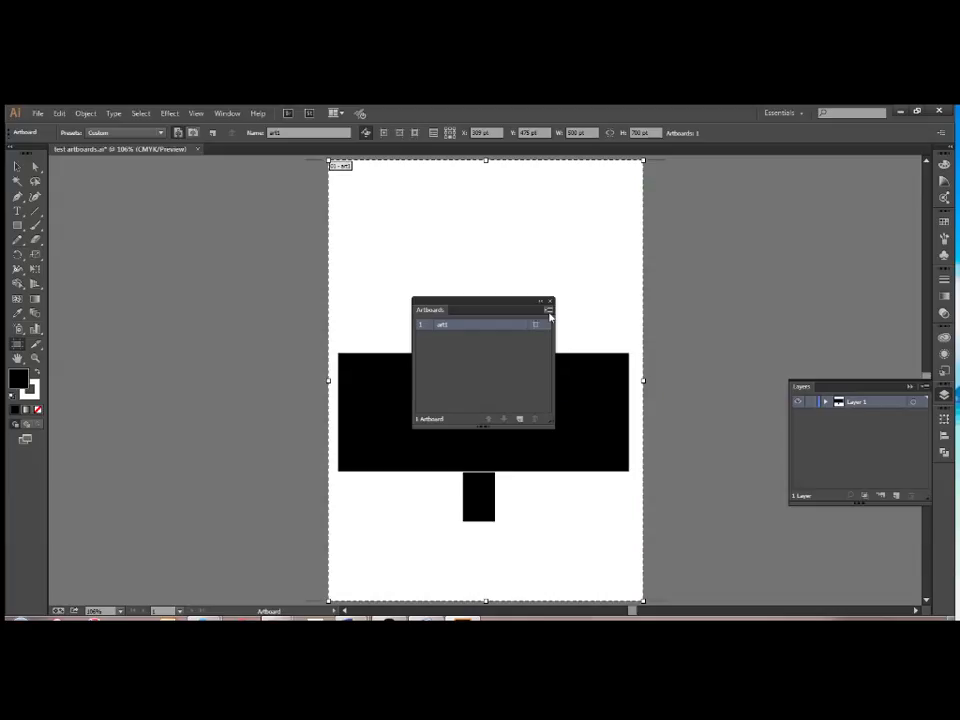
Step: Duplicate art1 twice from the Artboards panel menu, creating art1 copy and art1 copy 2
click(463, 326)
click(548, 310)
click(589, 327)
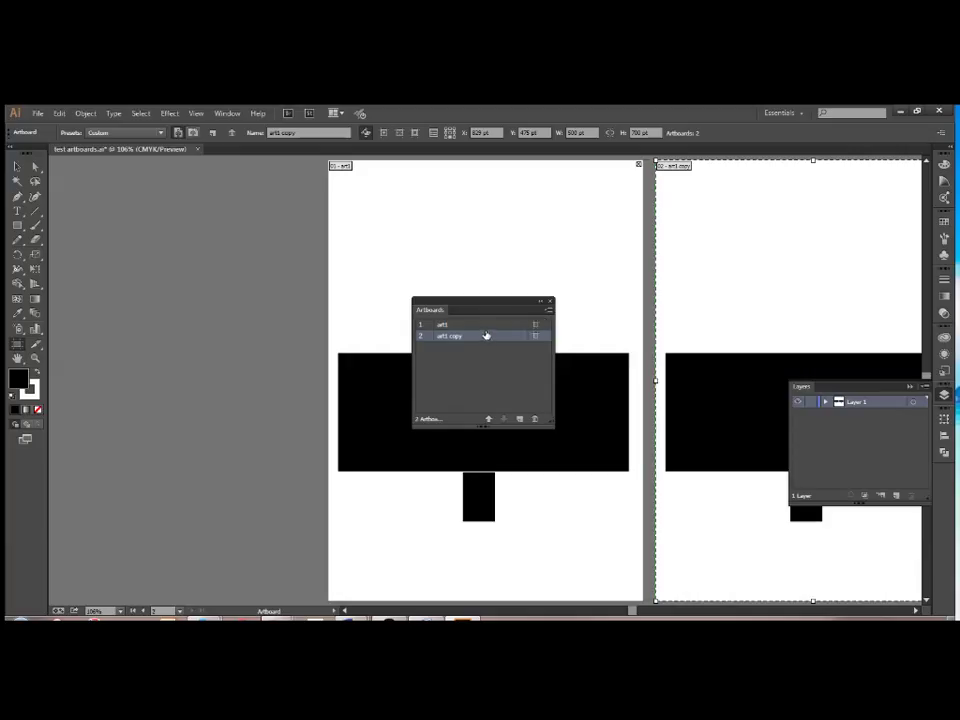
click(549, 314)
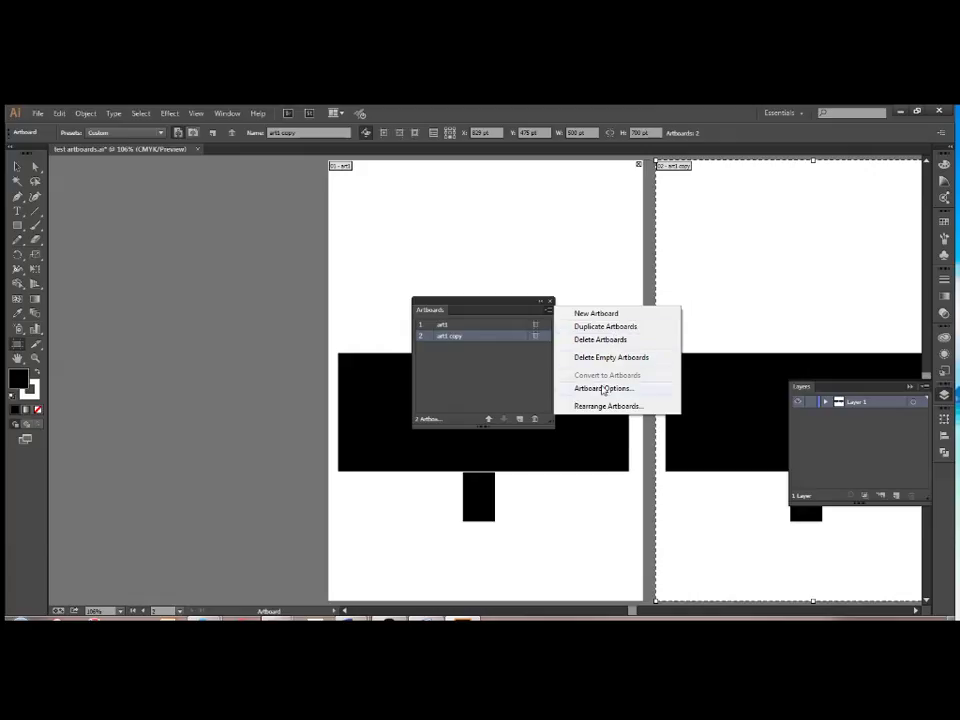
click(452, 330)
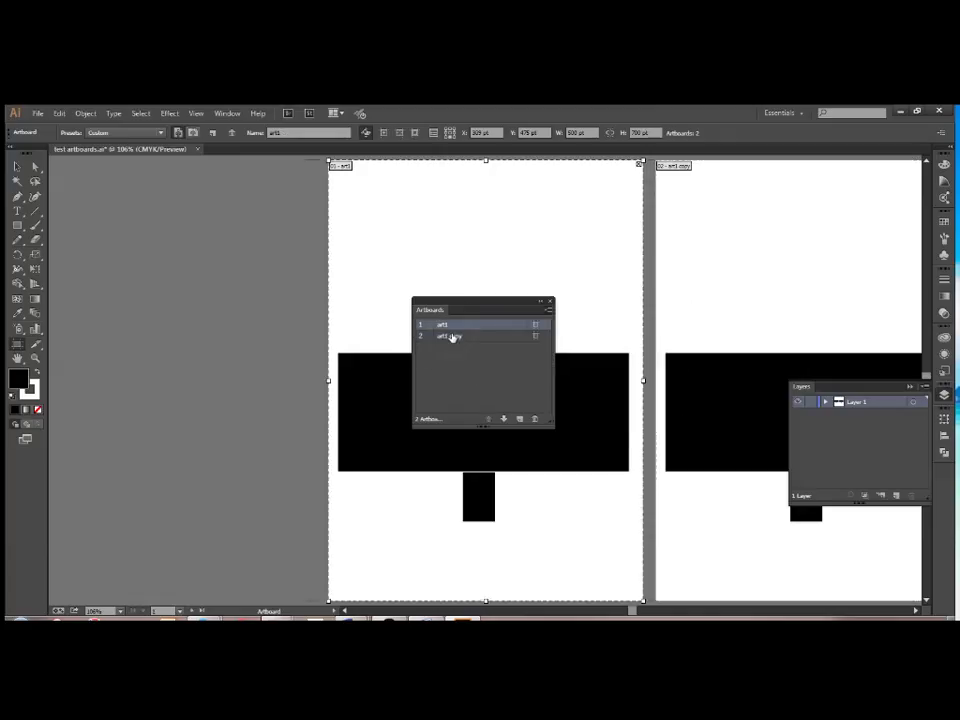
click(548, 310)
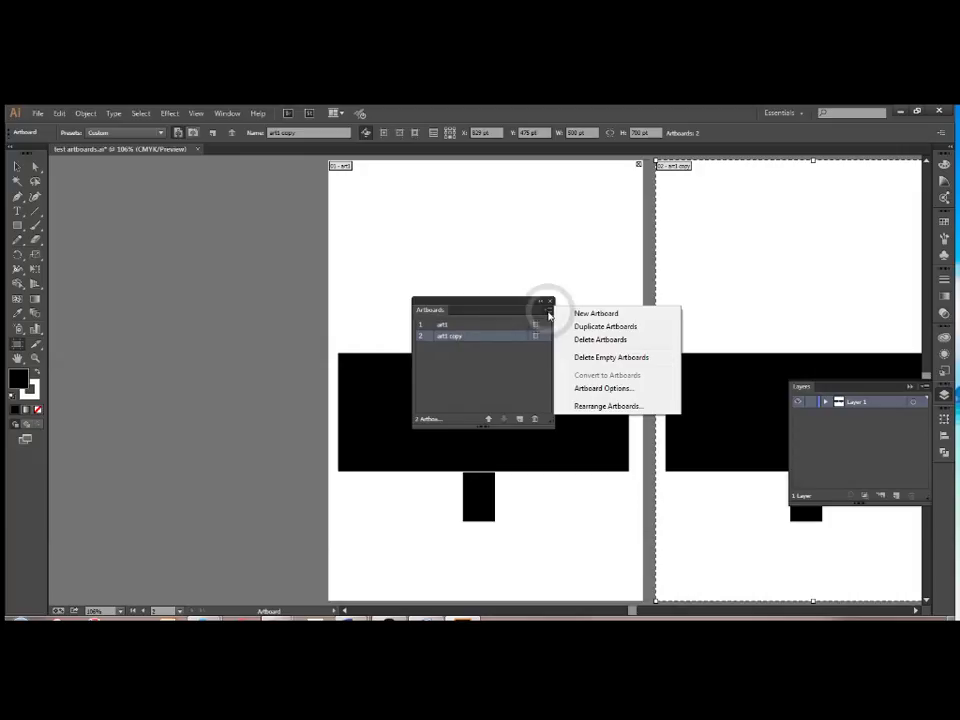
click(615, 326)
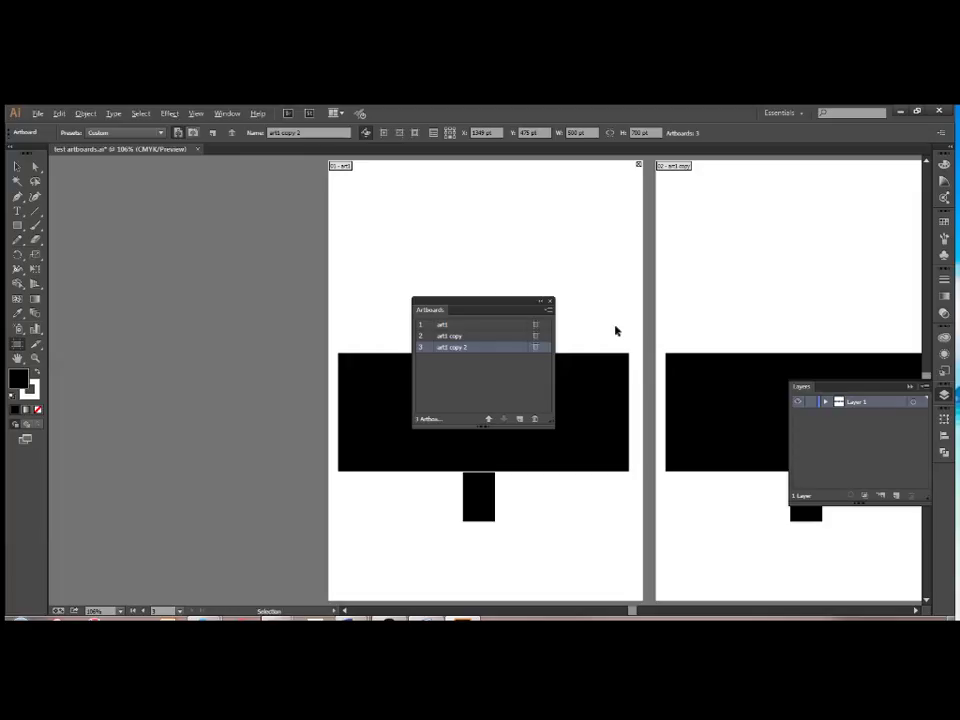
Step: Zoom out to all three artboards, enter artboard editing, and bring up the Artboards panel menu
key(shift+o)
key(ctrl+alt+0)
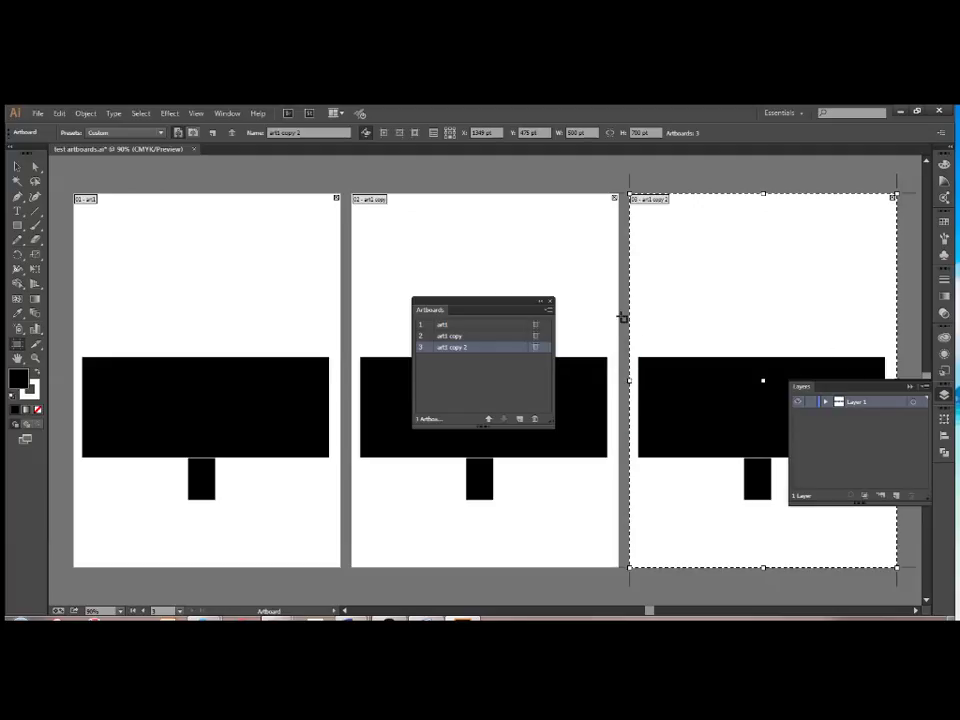
click(548, 309)
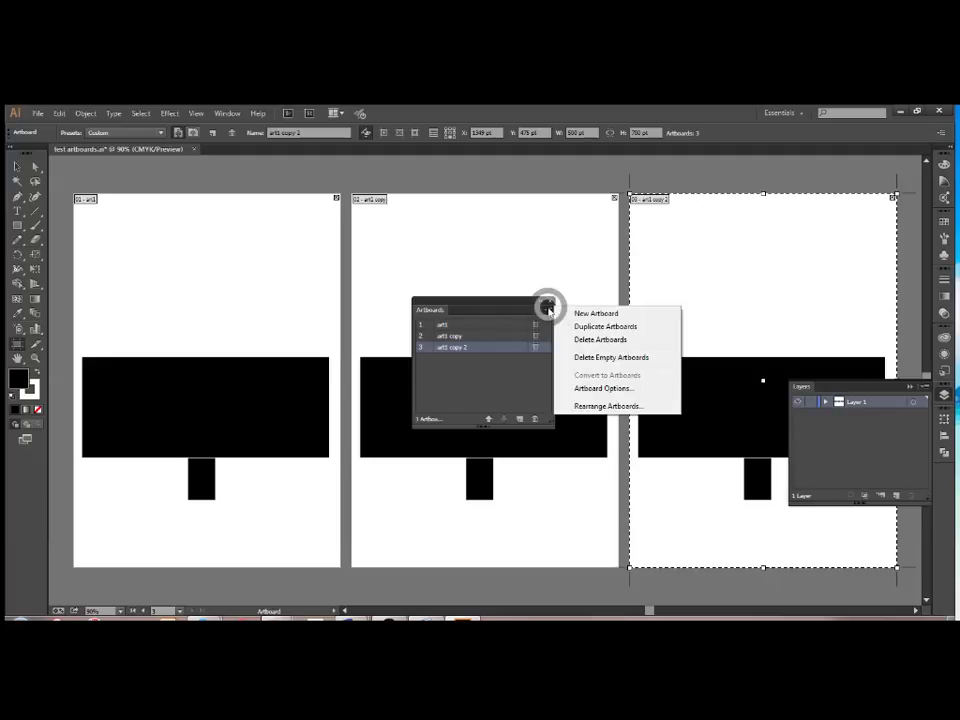
Step: Rearrange the artboards Grid by Row into 2 columns with 0.5 in spacing
click(624, 407)
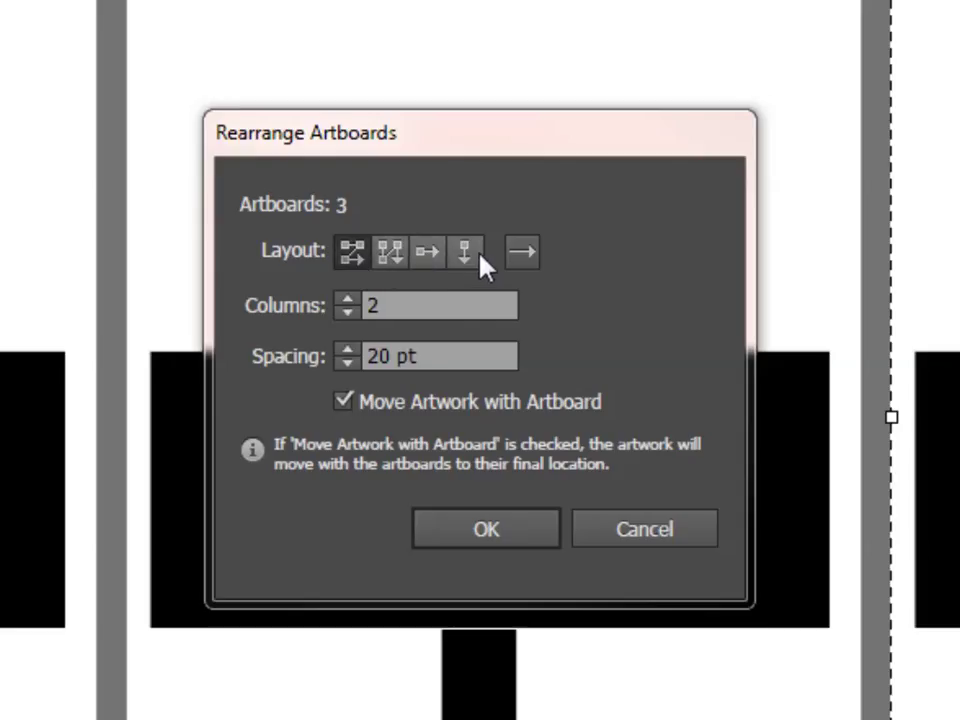
click(354, 252)
click(389, 252)
click(424, 256)
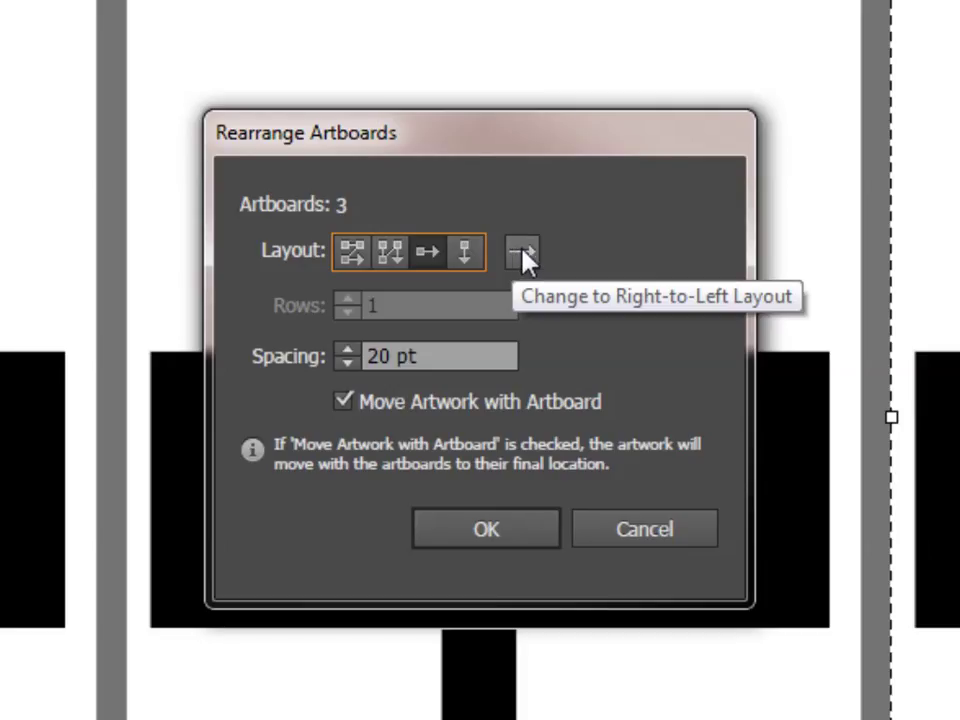
click(436, 347)
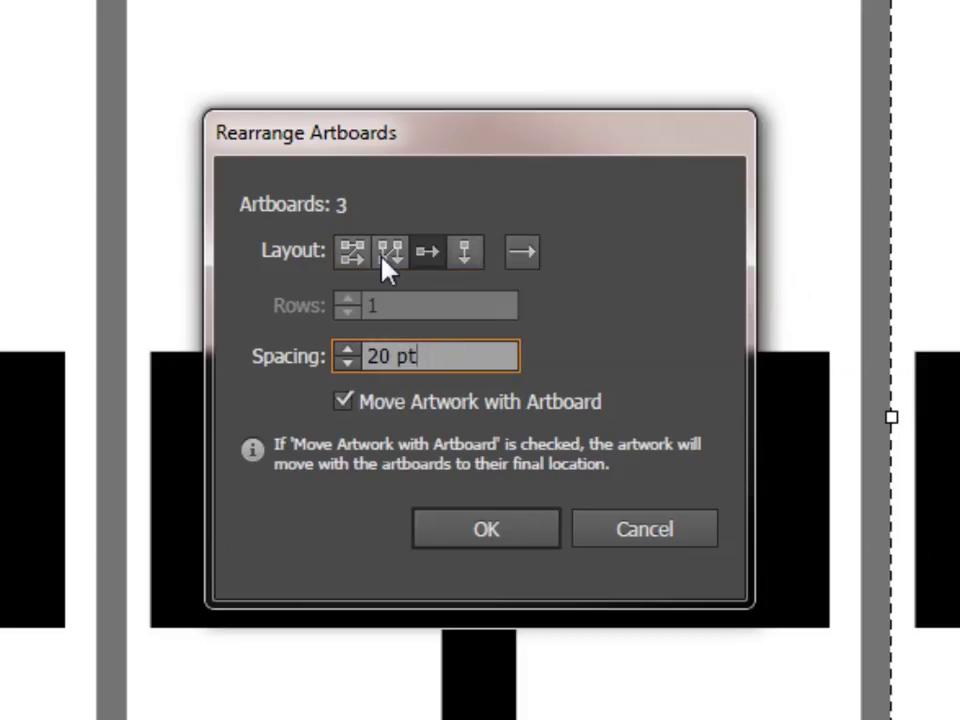
click(352, 252)
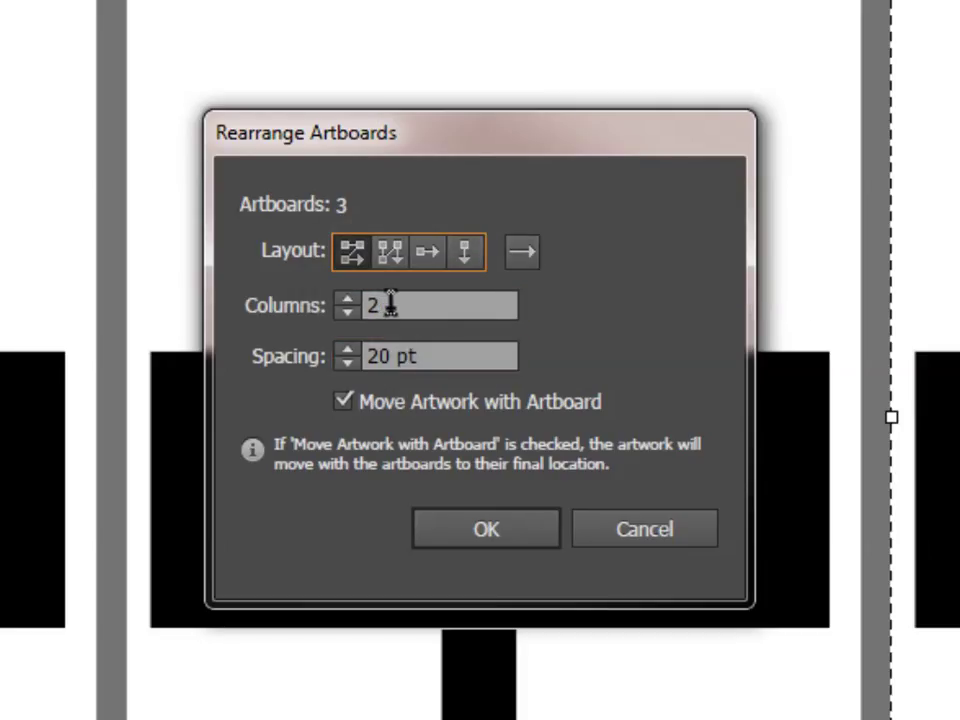
click(390, 306)
drag(426, 358, 253, 358)
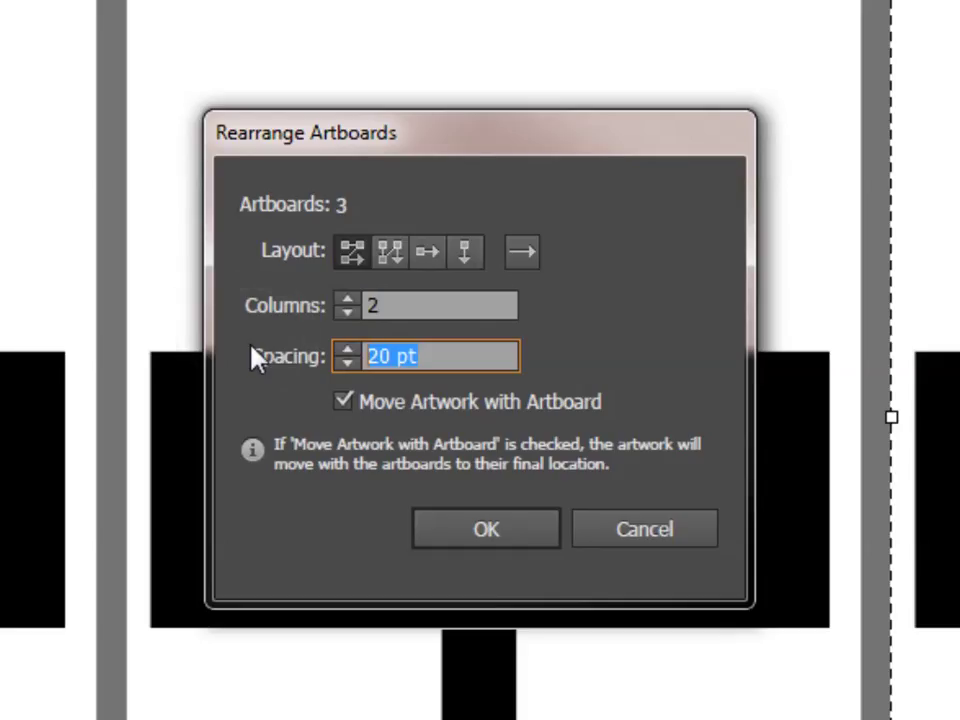
text(0.5)
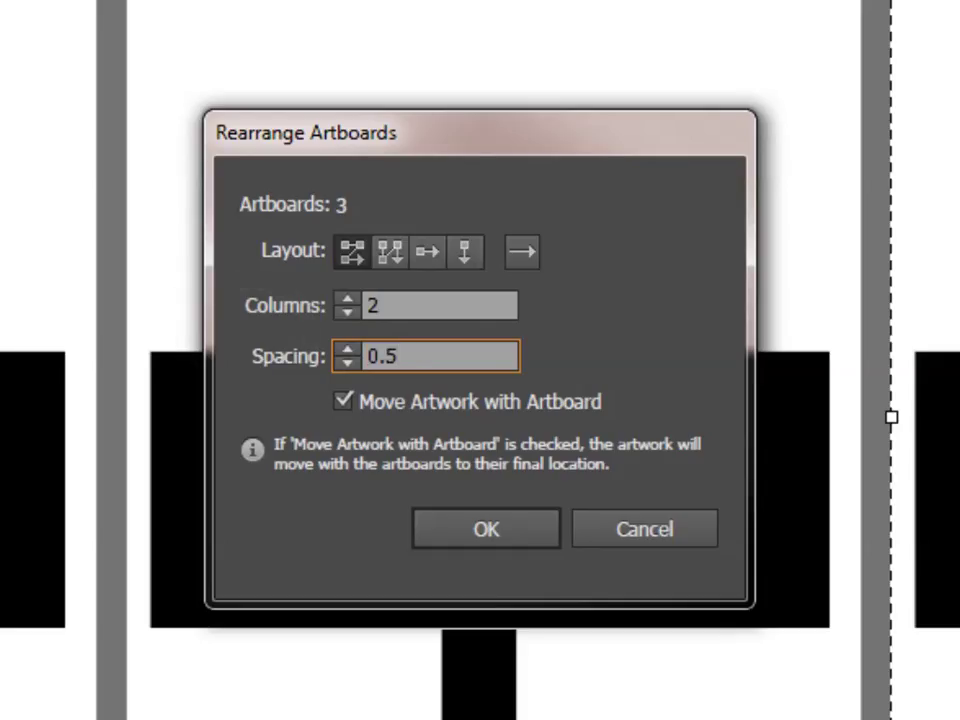
text( in)
click(480, 308)
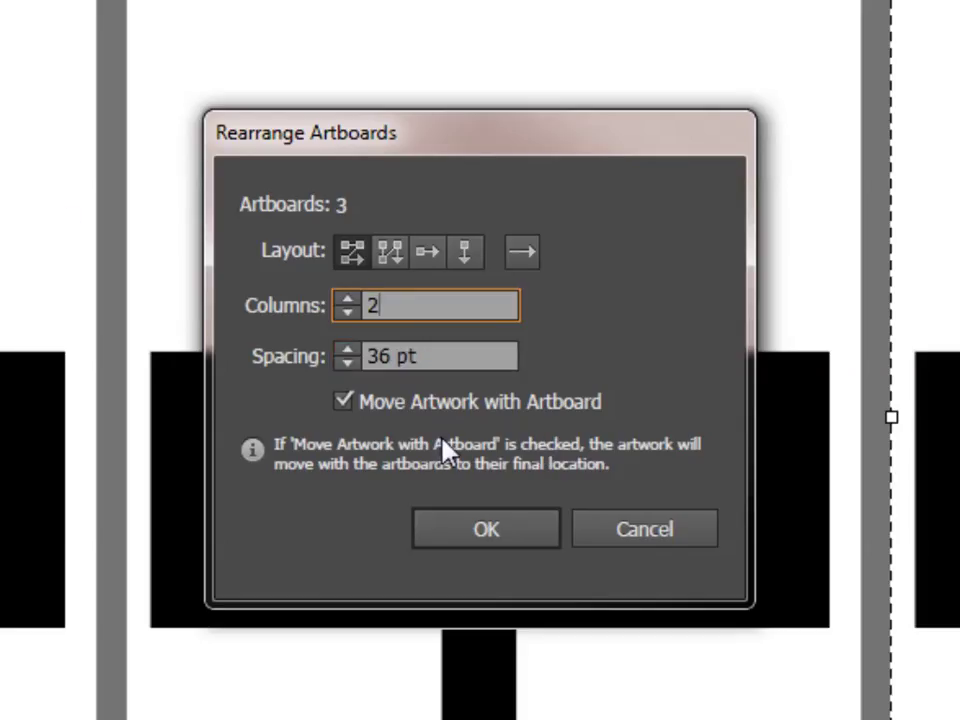
click(481, 540)
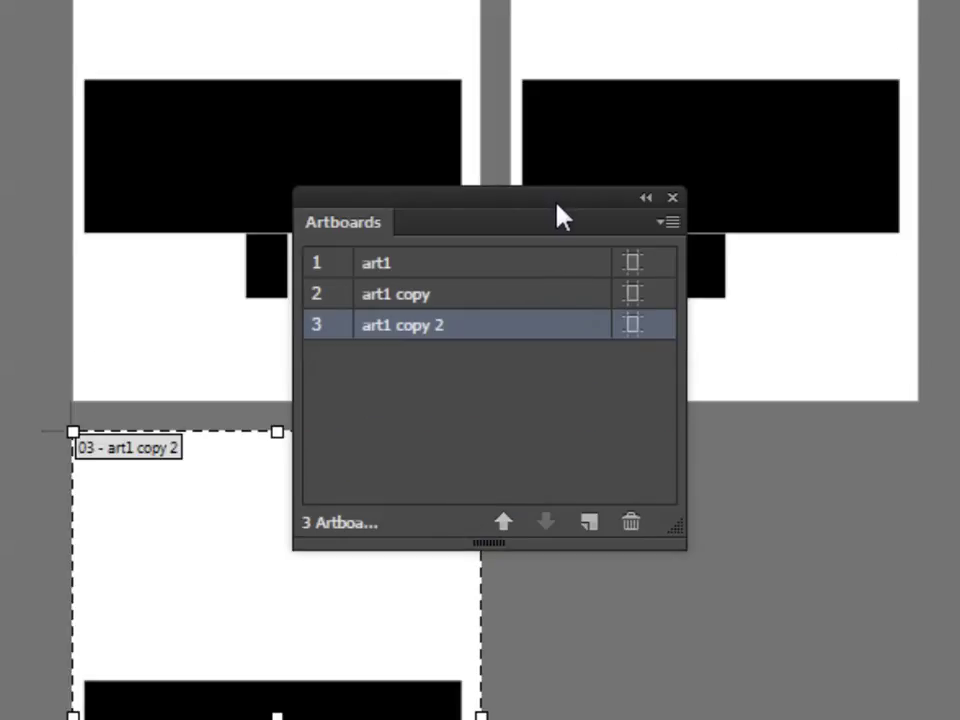
Step: Move the Artboards panel aside and zoom in on art1 copy 2
drag(559, 216, 959, 489)
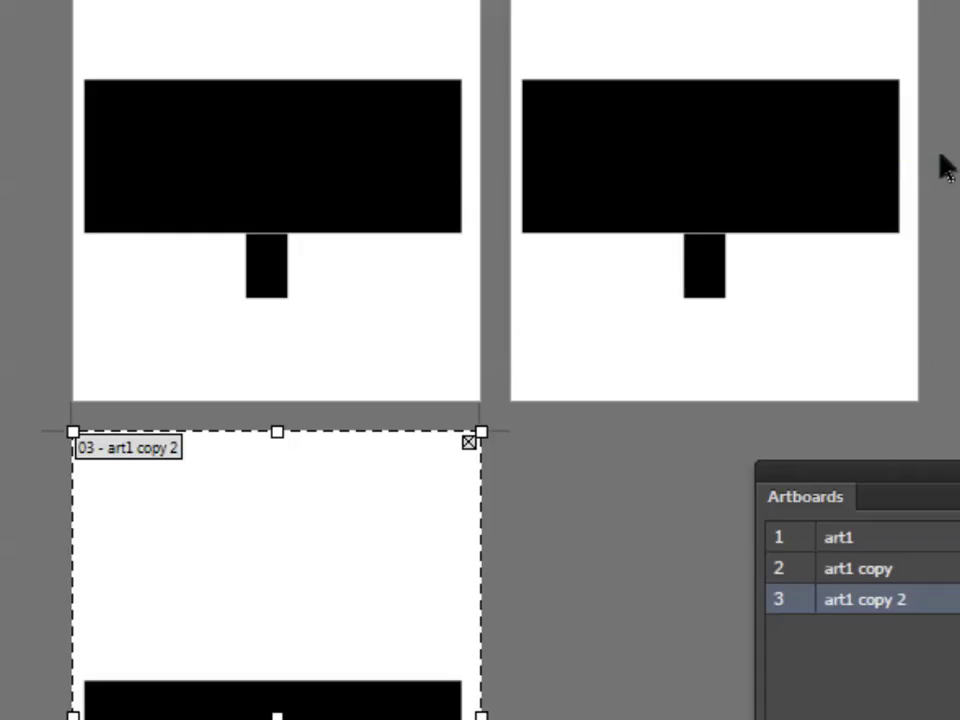
key(ctrl+equal)
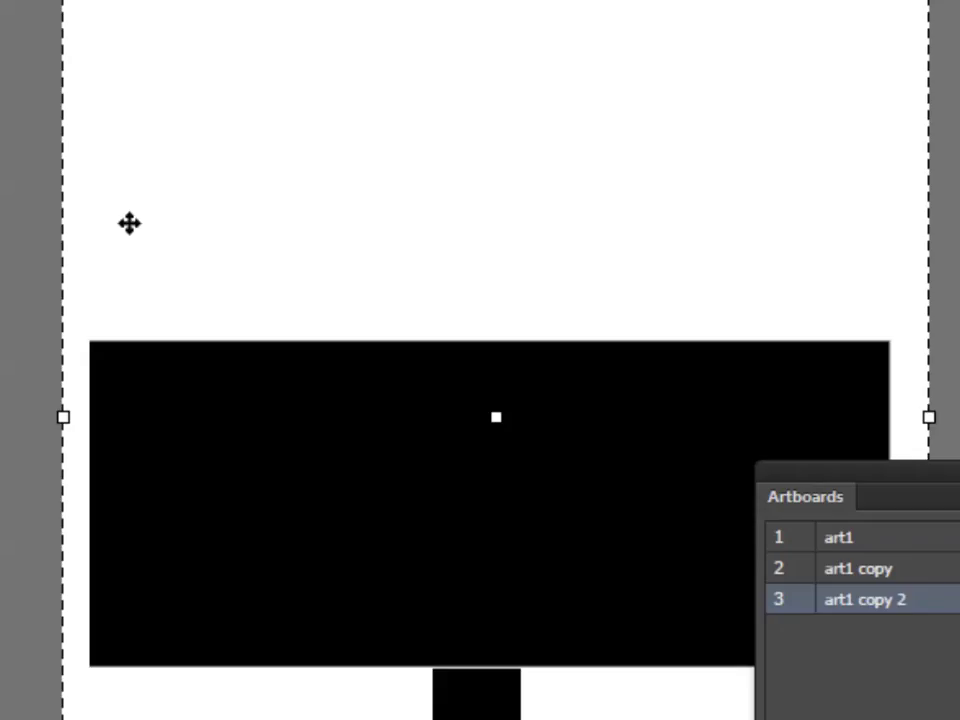
Step: Shift the view over art1 copy 2 and check the ruler options in the View menu
key(shift+Down)
key(shift+Down)
key(shift+Down)
key(shift+Down)
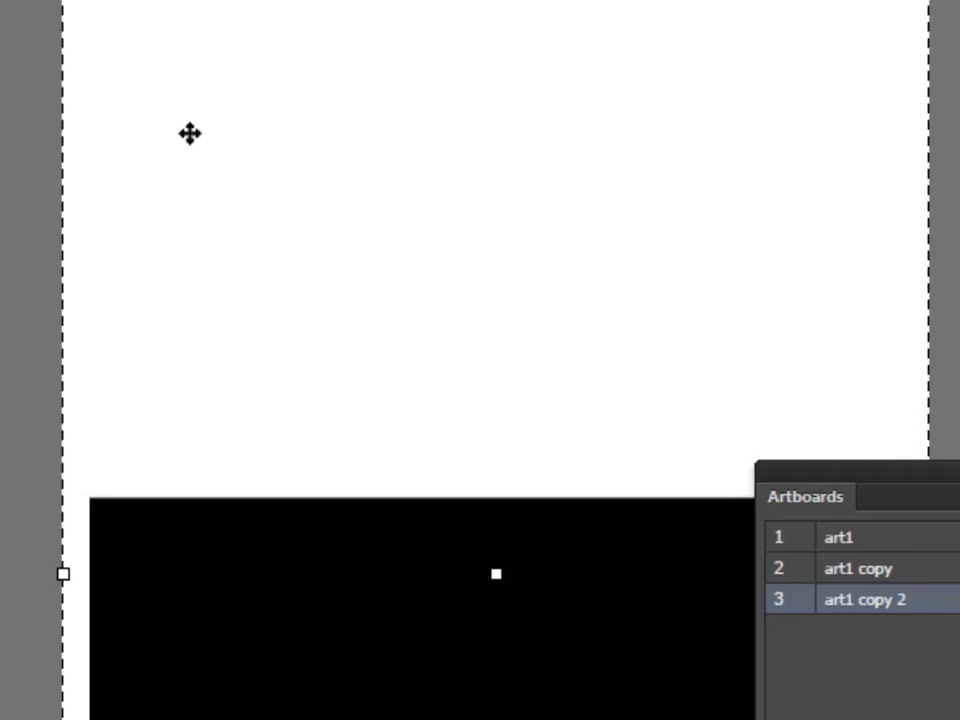
key(shift+Up)
key(shift+Up)
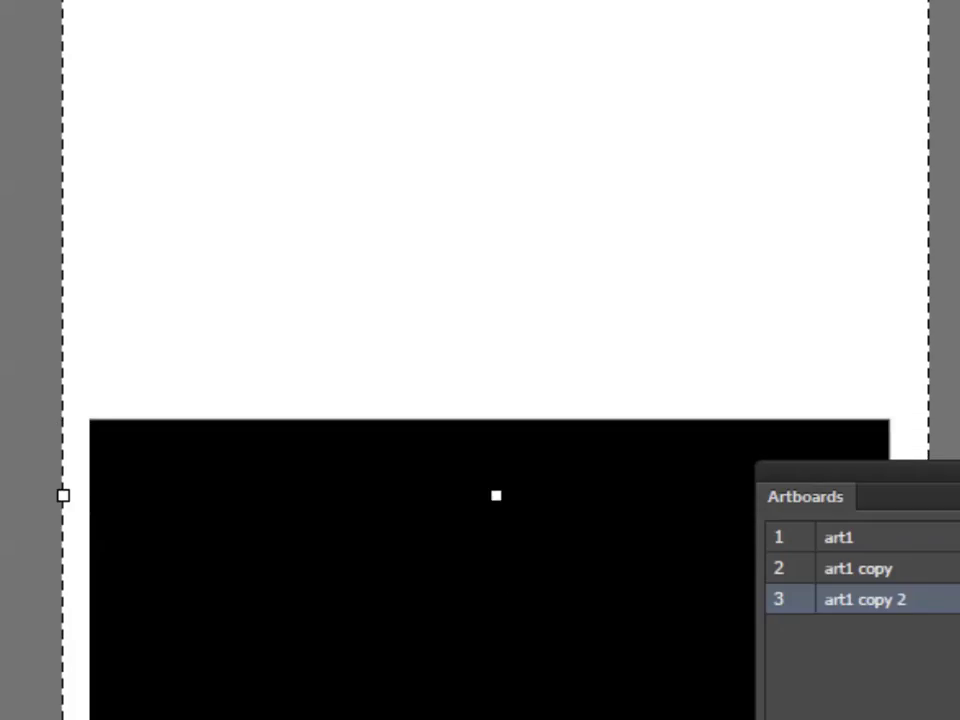
key(alt+w)
key(Left)
key(Down)
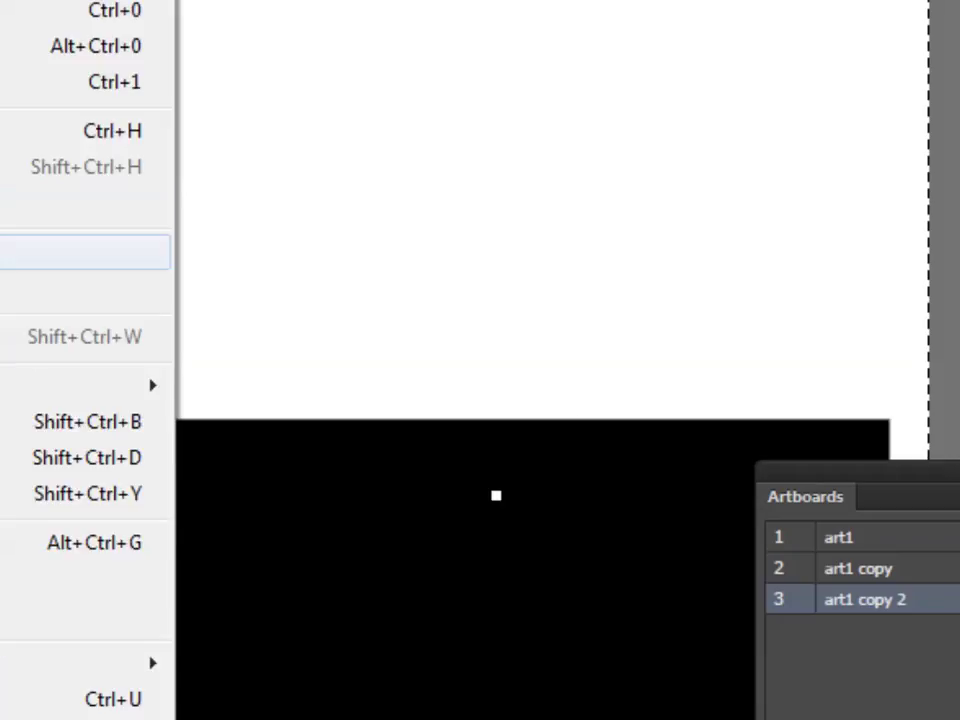
key(Down)
key(Down)
key(Down)
key(Right)
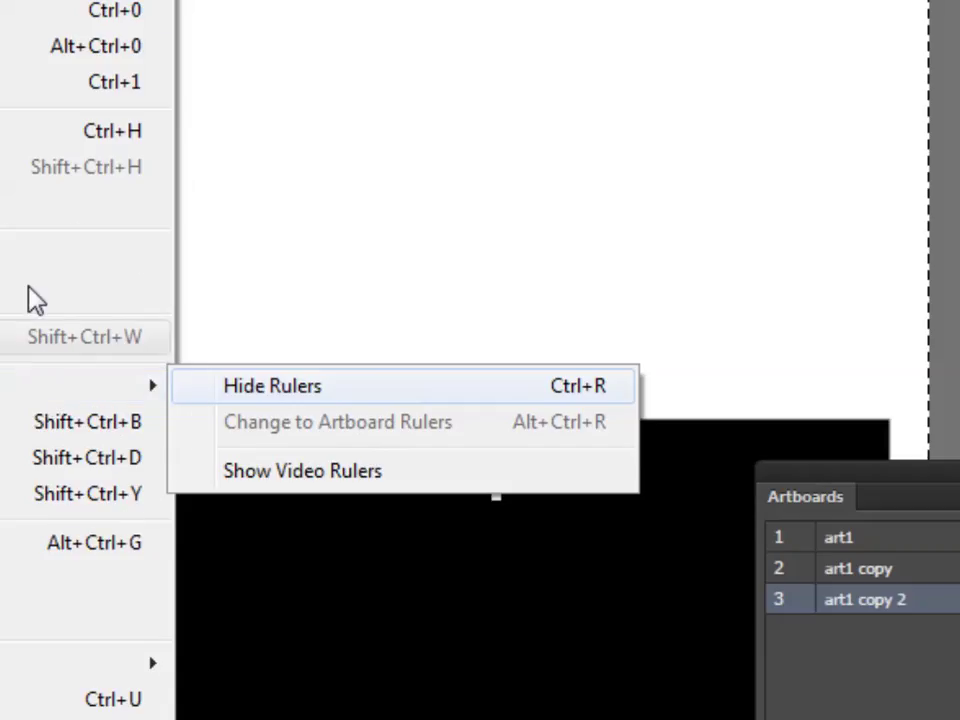
key(Escape)
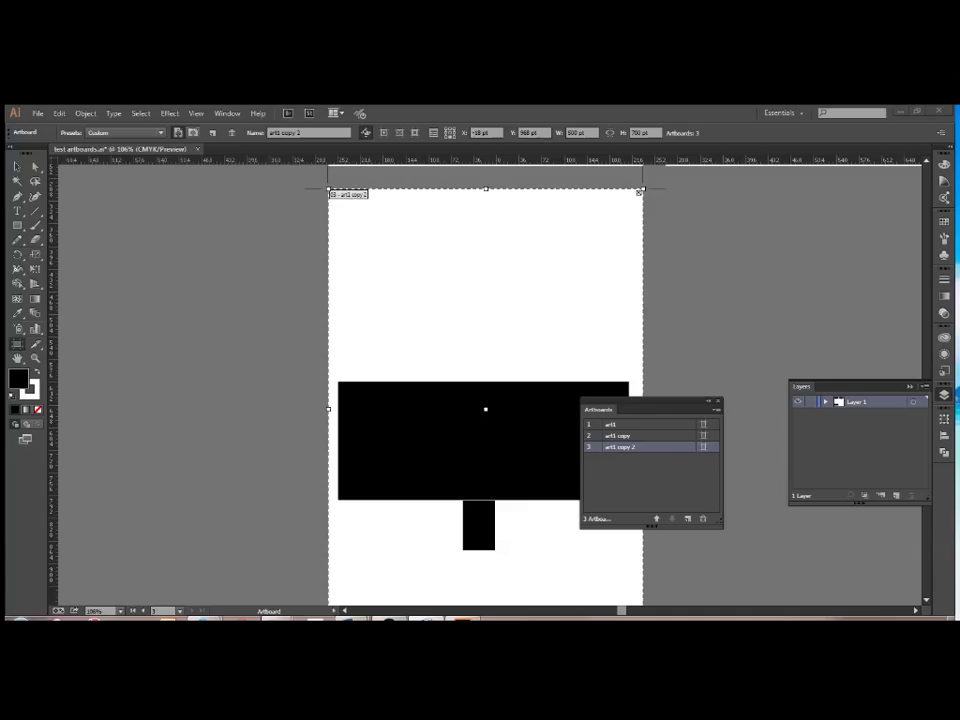
Step: Drag the rulers' zero point to the top-right corner of art1 copy 2
click(227, 113)
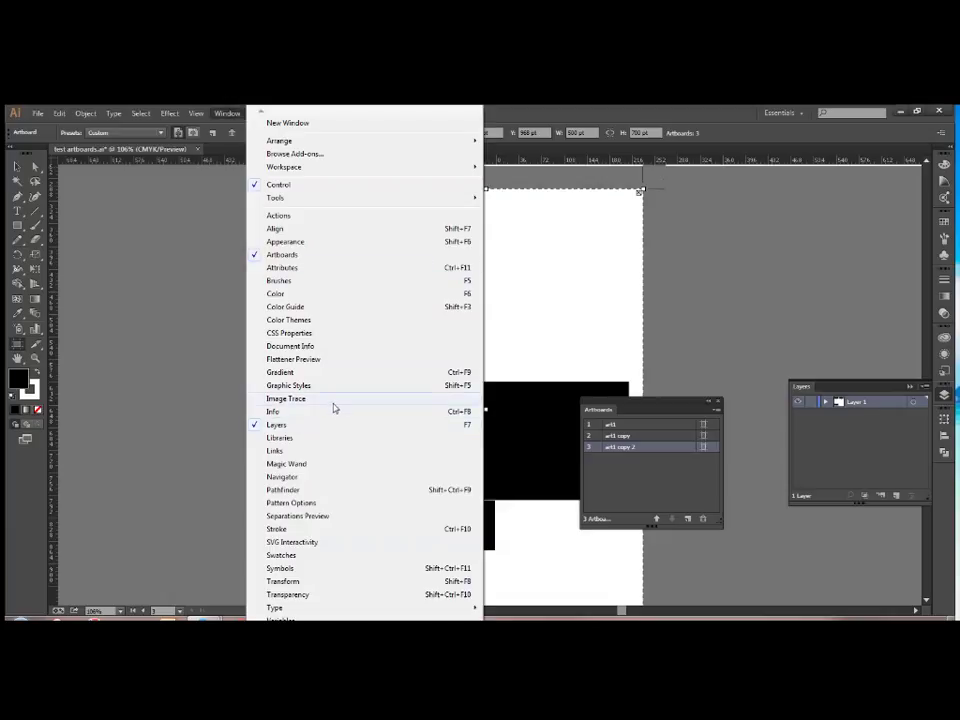
click(189, 280)
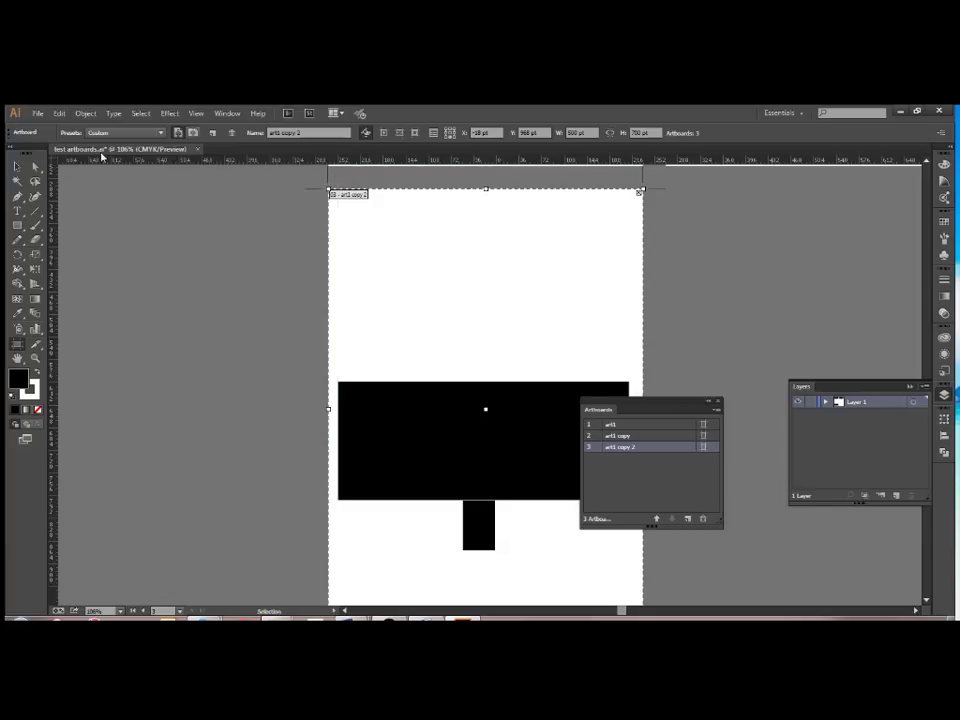
key(Escape)
click(54, 161)
drag(54, 161, 328, 188)
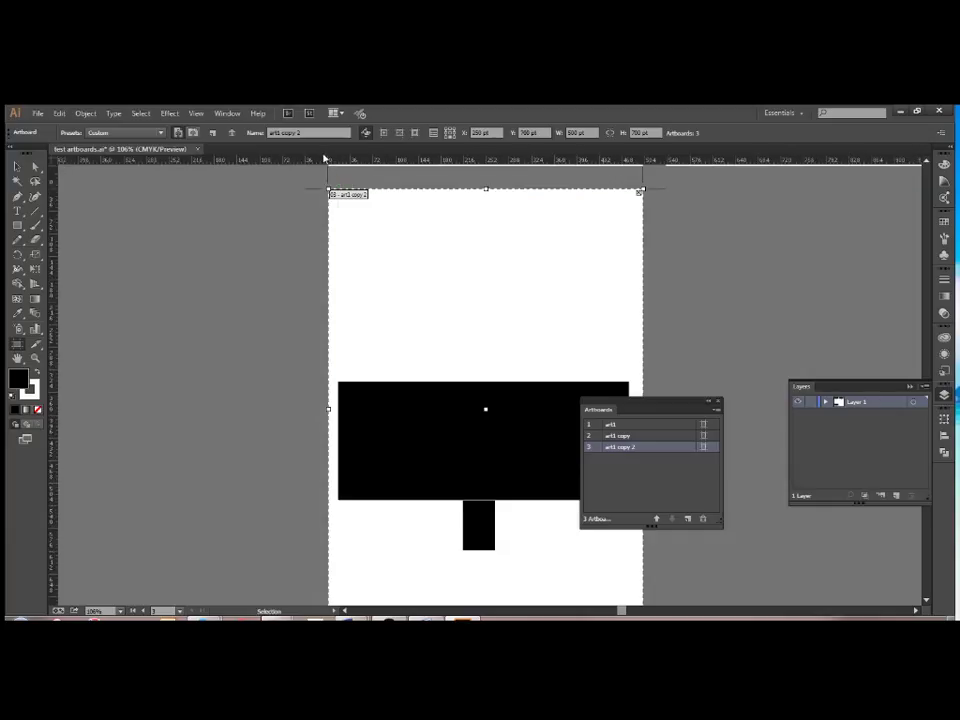
click(340, 171)
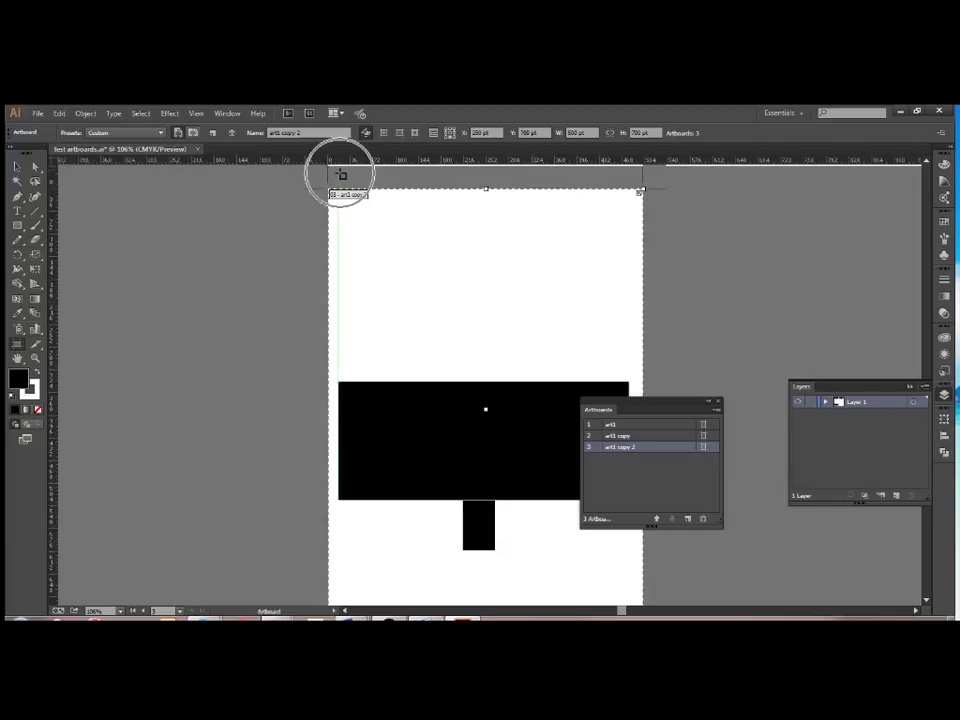
click(336, 171)
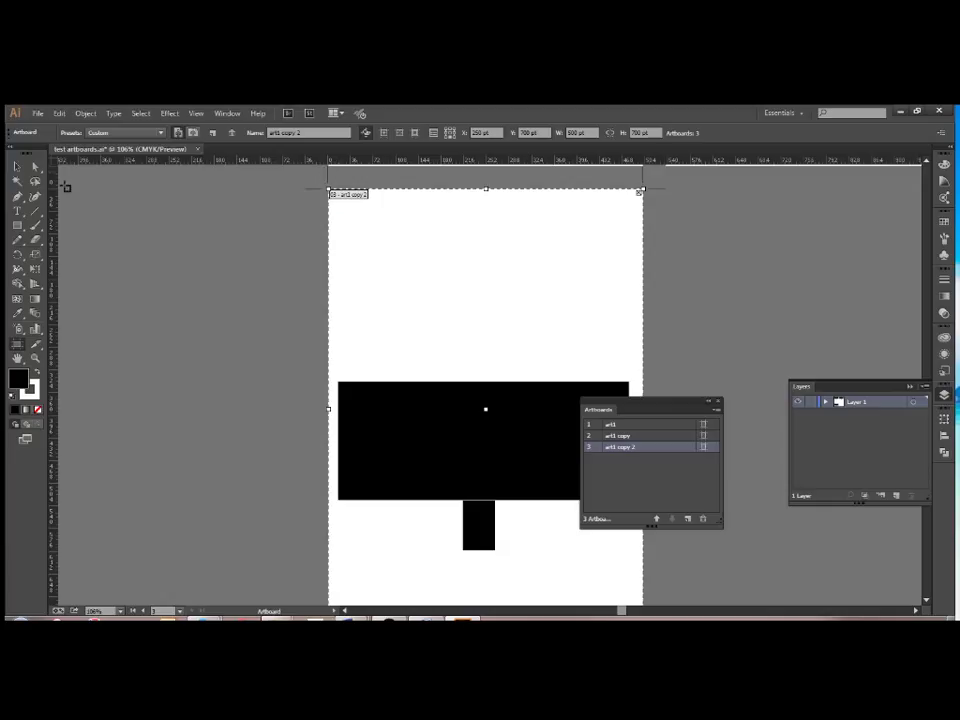
click(66, 186)
drag(52, 157, 643, 188)
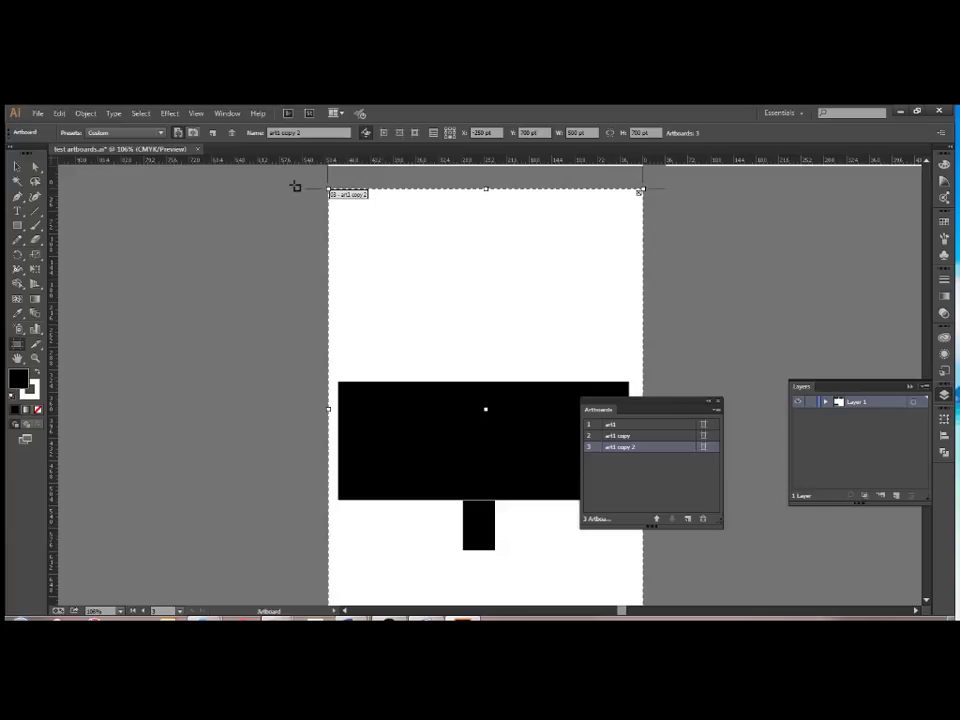
Step: Switch the rulers to inches and set the zero point at the artboard's top-left corner
click(26, 162)
right_click(54, 163)
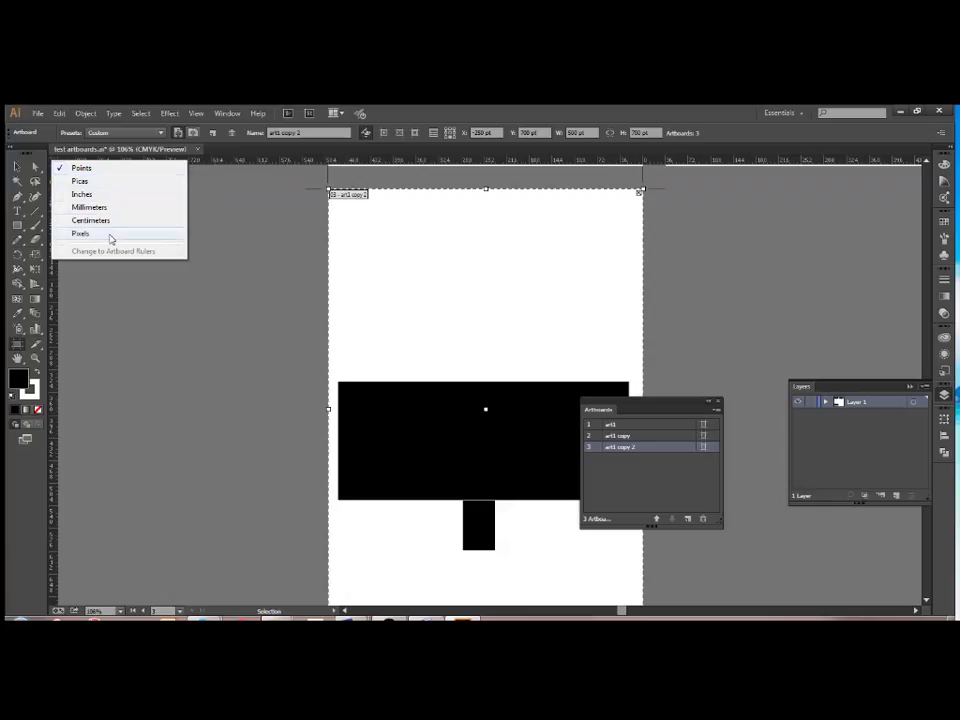
click(124, 195)
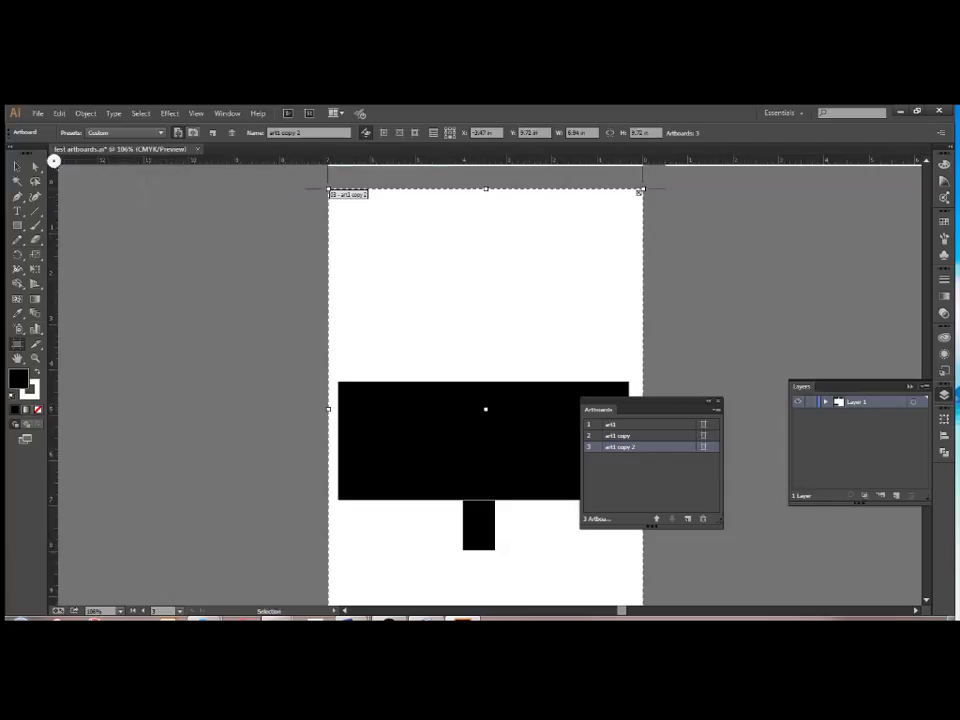
drag(58, 160, 330, 190)
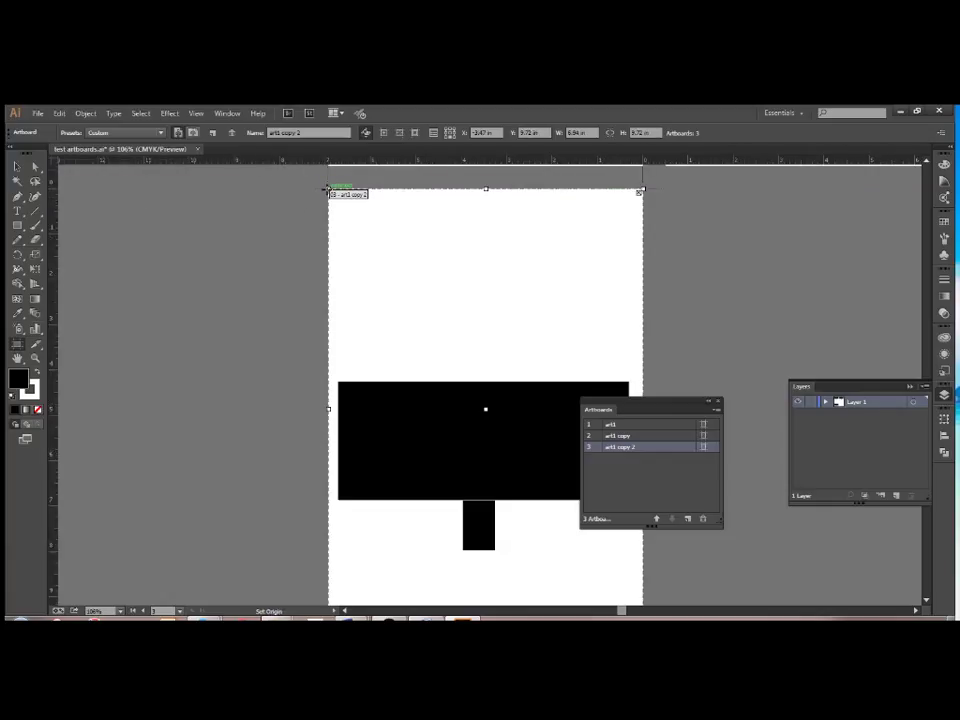
Step: Add vertical guides half an inch inside the artboard's left and right edges
key(v)
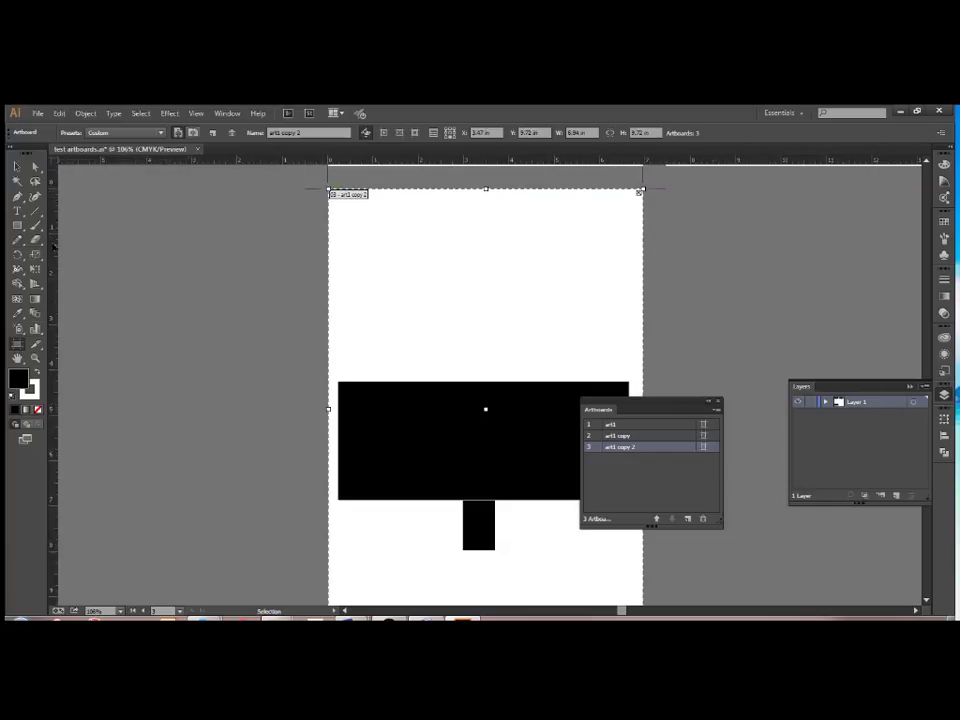
drag(53, 245, 351, 224)
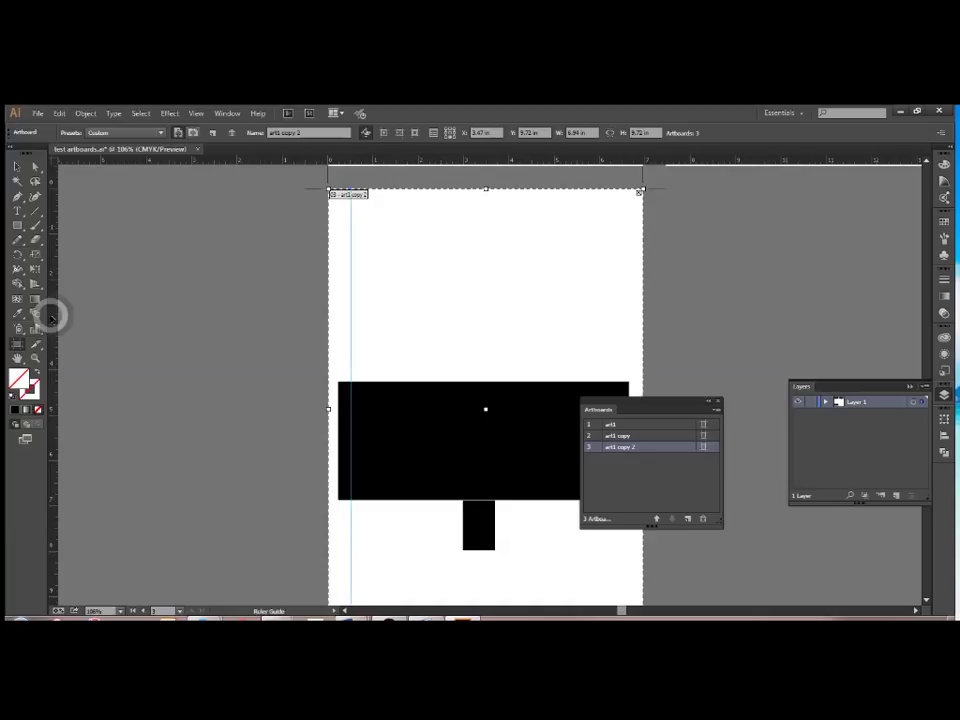
drag(47, 313, 630, 294)
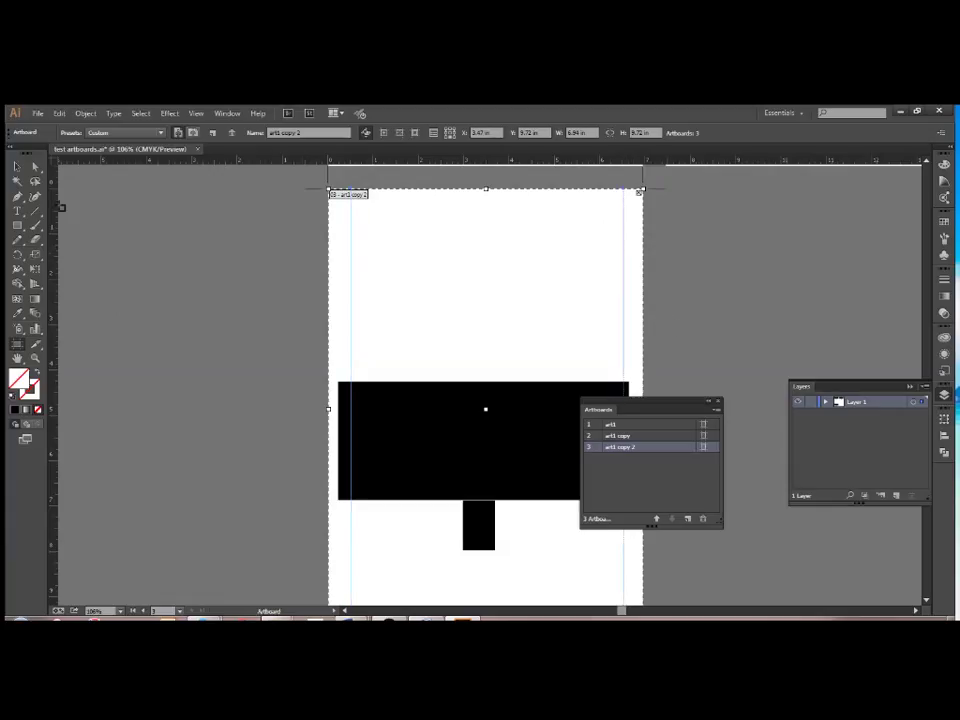
Step: Stretch the wide black rectangle so its left and right edges snap to the two guides
click(16, 166)
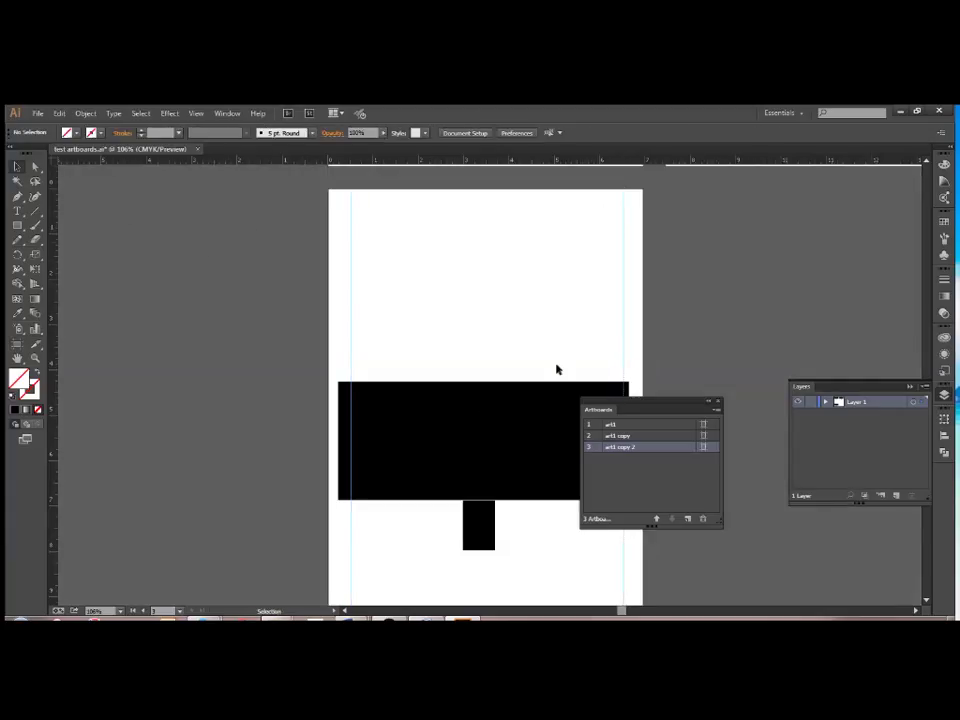
click(527, 414)
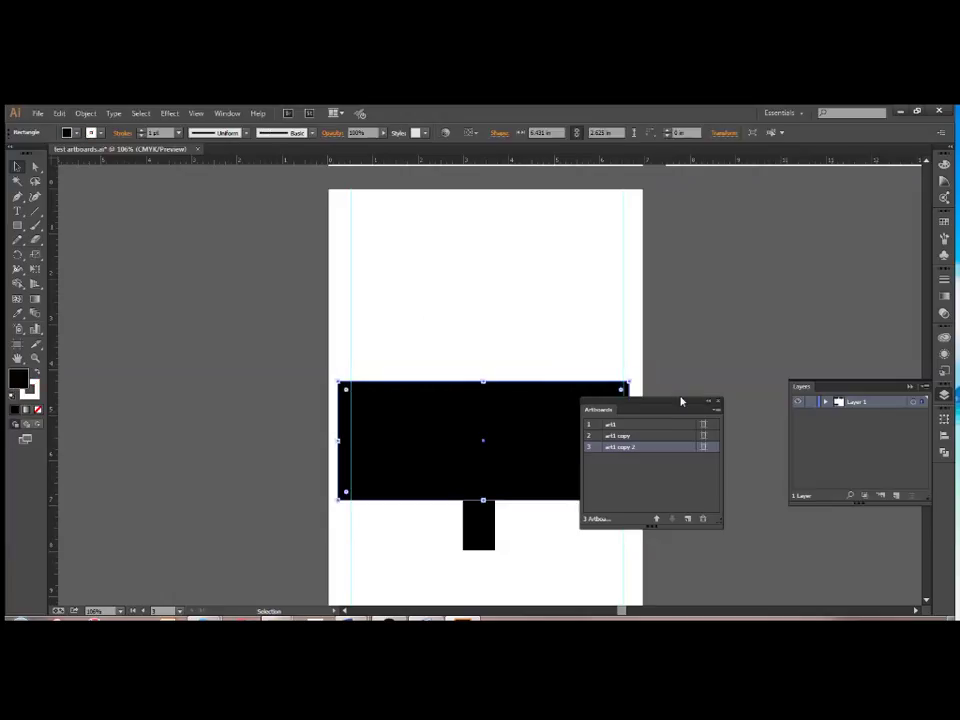
drag(688, 398, 828, 278)
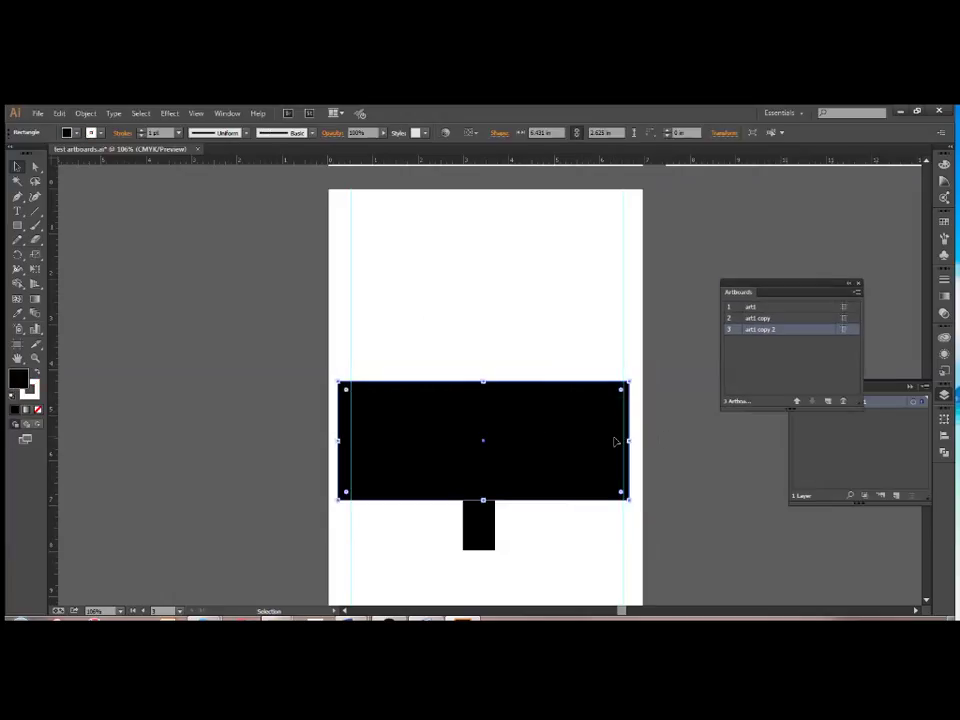
drag(628, 440, 622, 441)
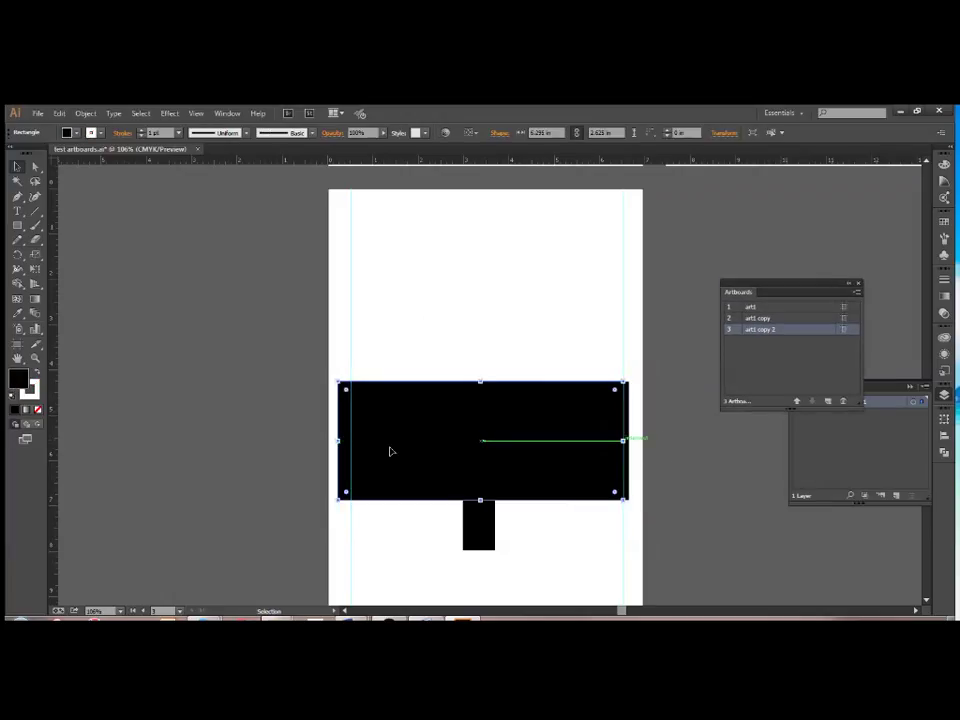
drag(340, 440, 350, 440)
click(452, 349)
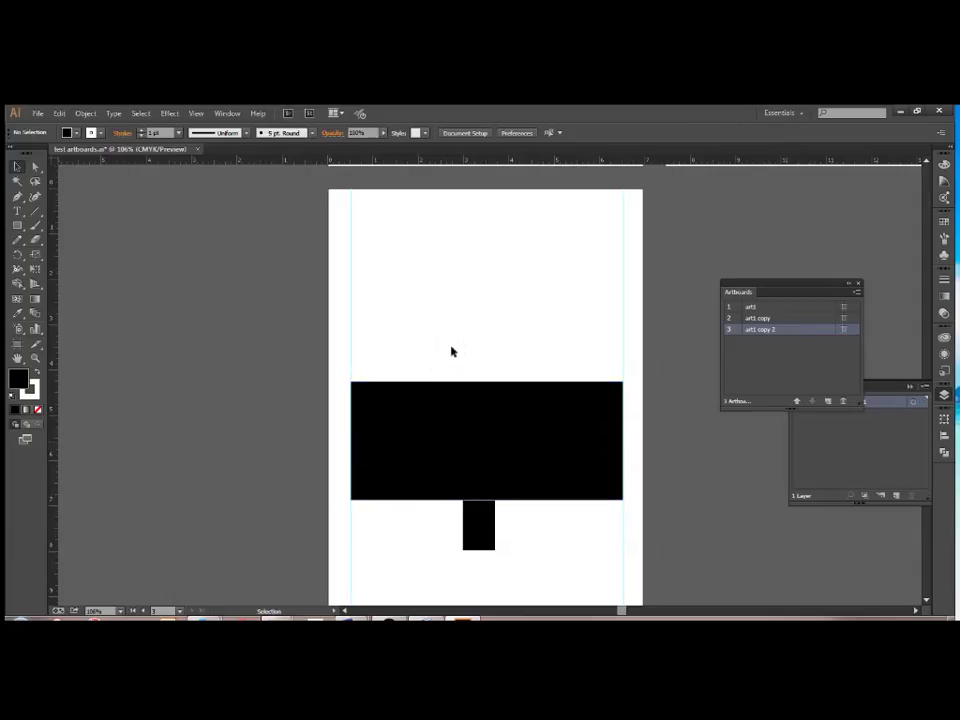